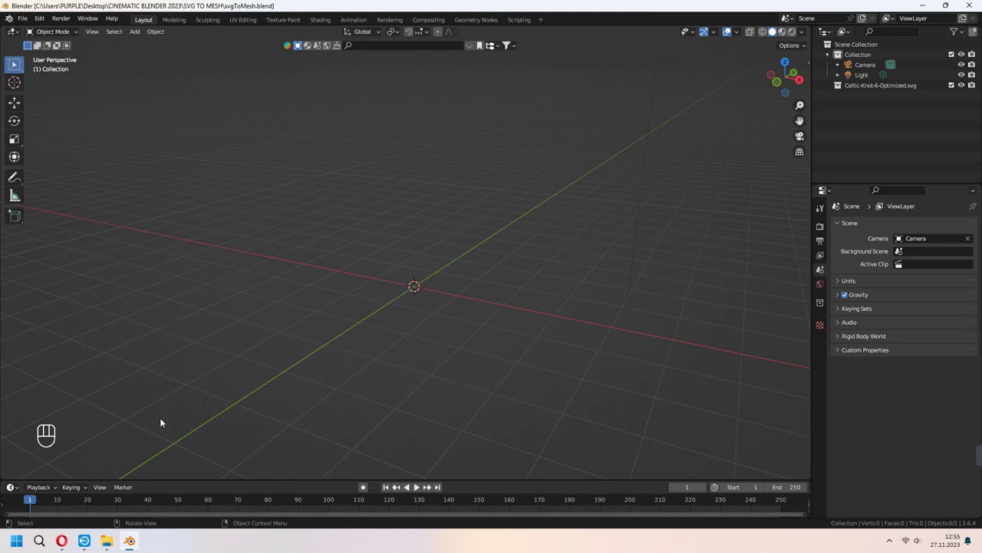
Switch to the Opera browser and look through the Google results for free svg sites
left_click(62, 540)
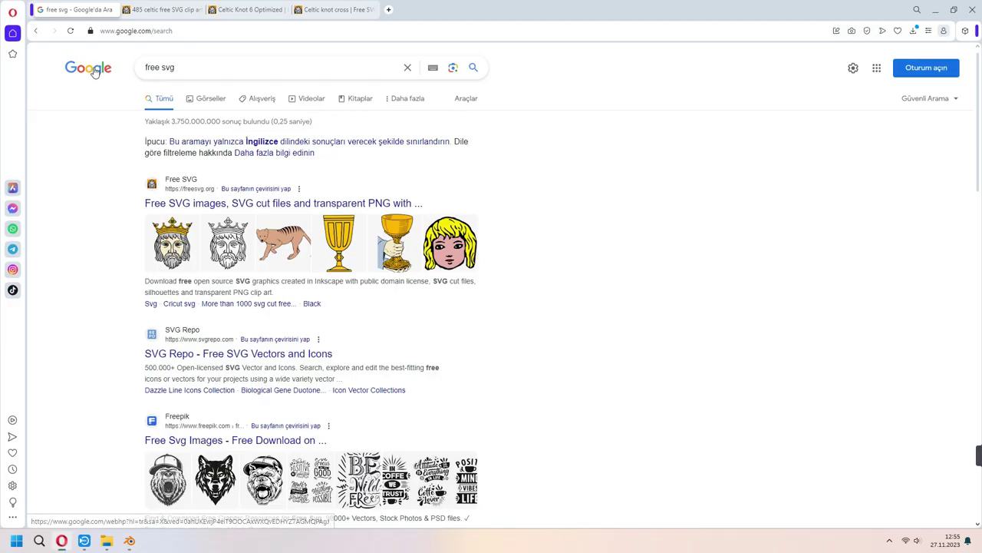
scroll(208, 209, "down", 1)
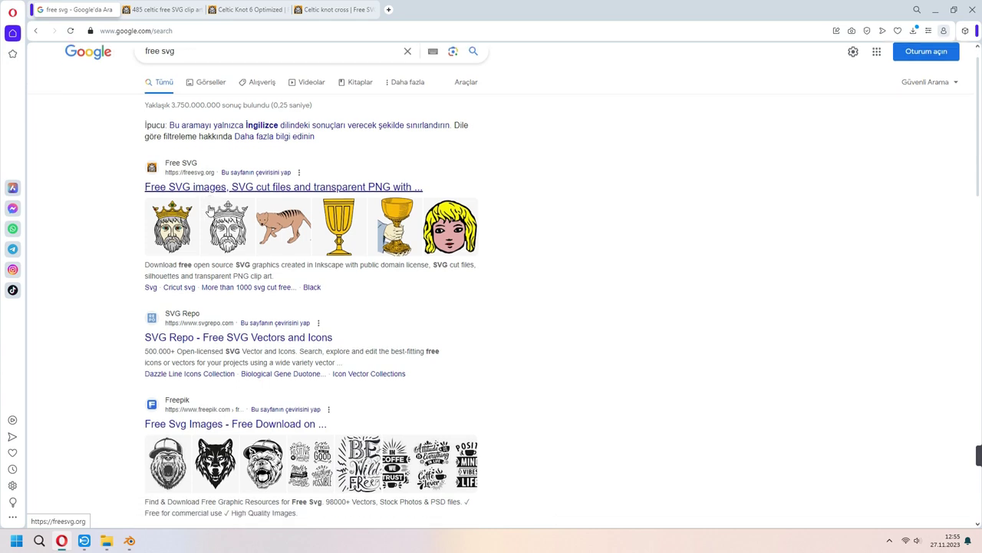
scroll(209, 209, "down", 1)
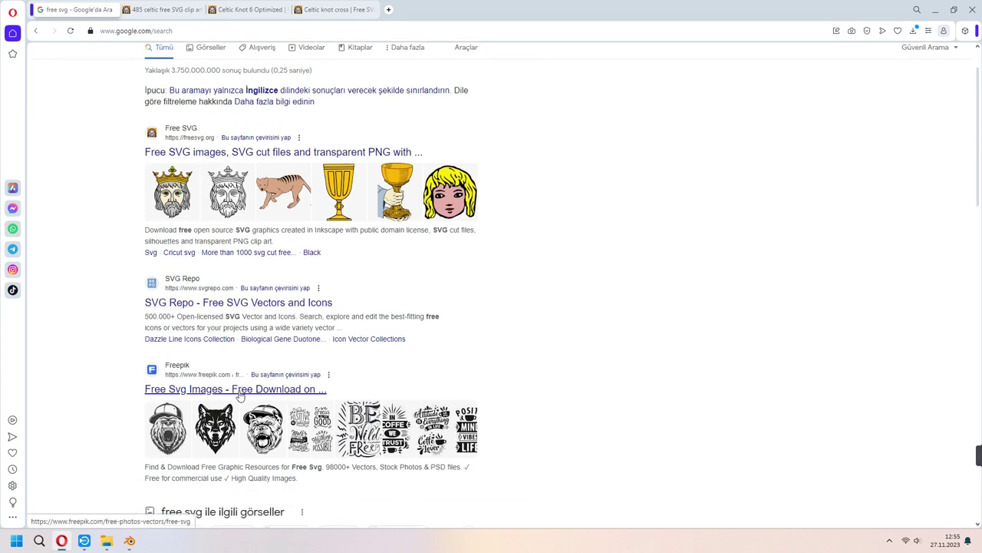
scroll(242, 432, "down", 3)
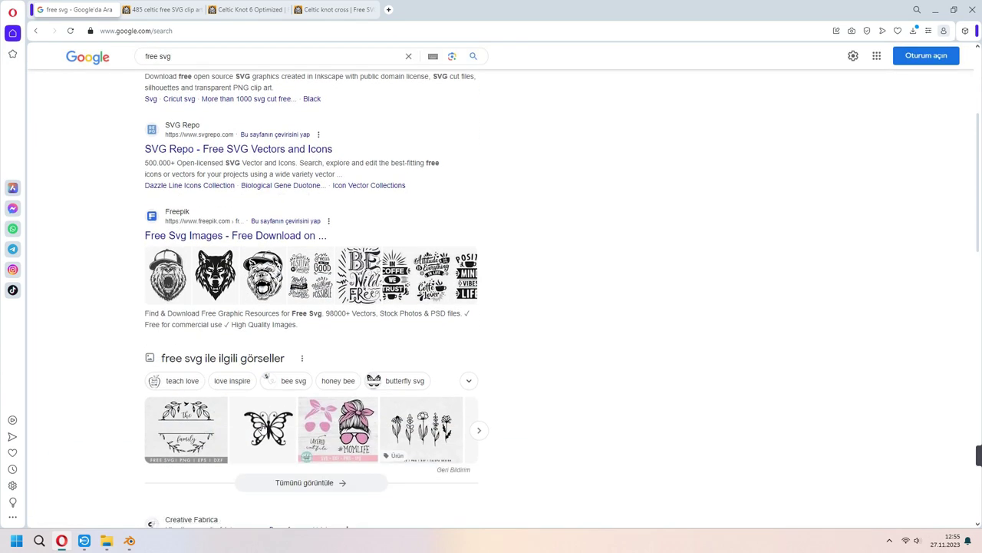
scroll(261, 423, "up", 3)
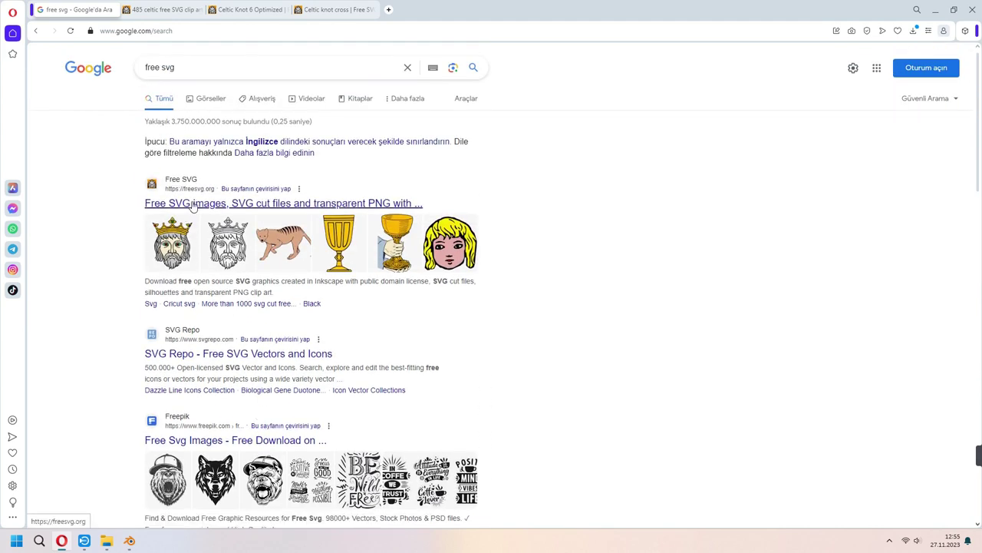
Look through the celtic clip art on freesvg.org and the pages for Celtic Knot 6 Optimized and Celtic knot cross
left_click(165, 10)
scroll(311, 198, "up", 5)
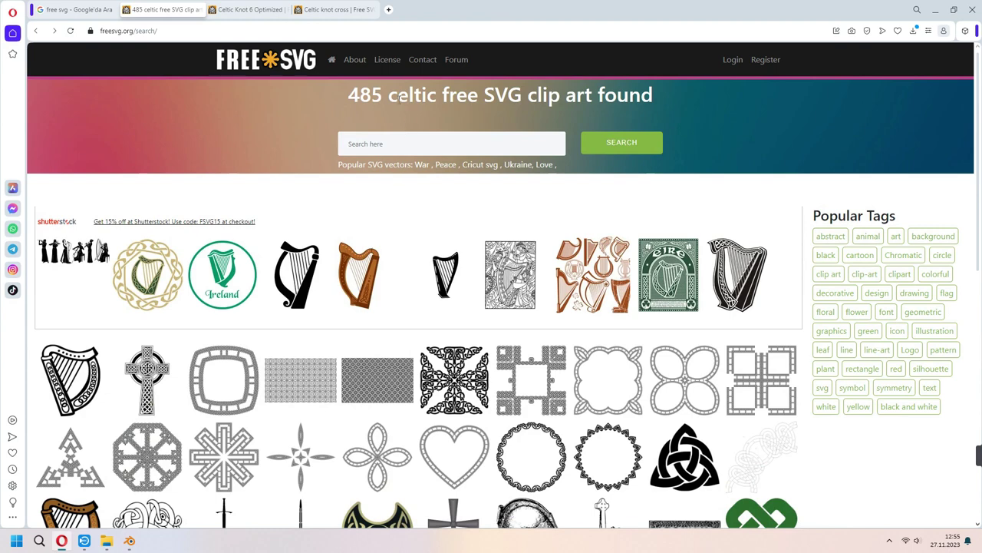
scroll(395, 305, "down", 3)
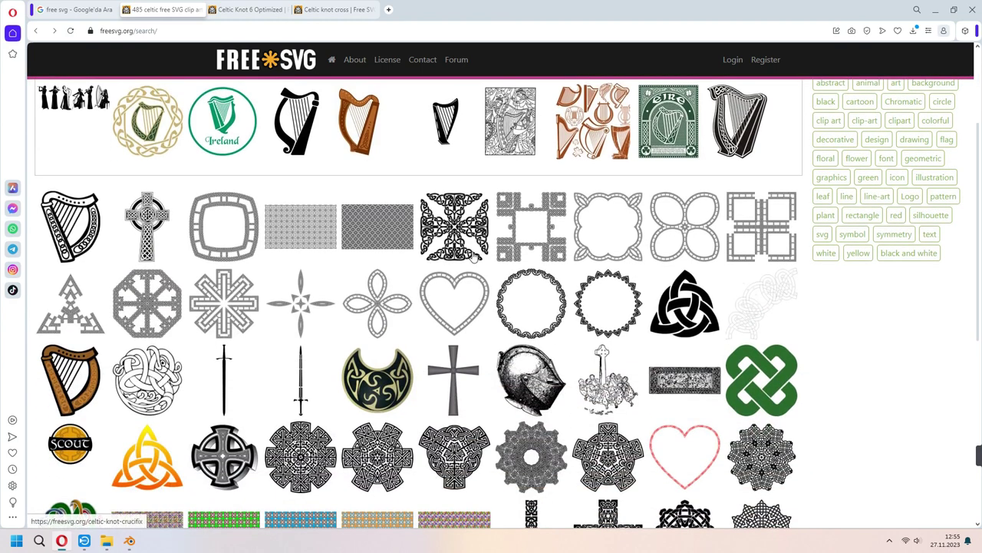
scroll(645, 428, "down", 1)
key("ctrl+Tab")
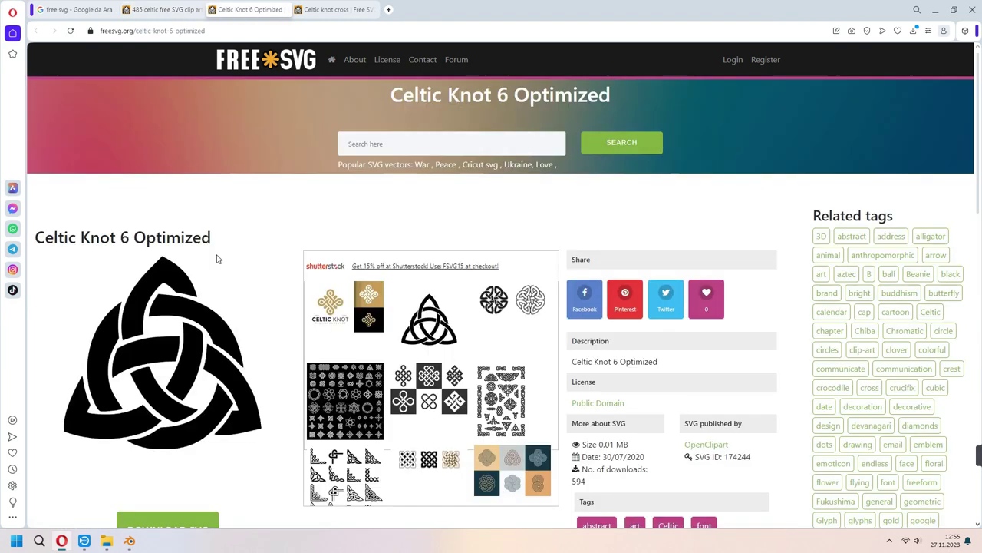
scroll(231, 359, "down", 2)
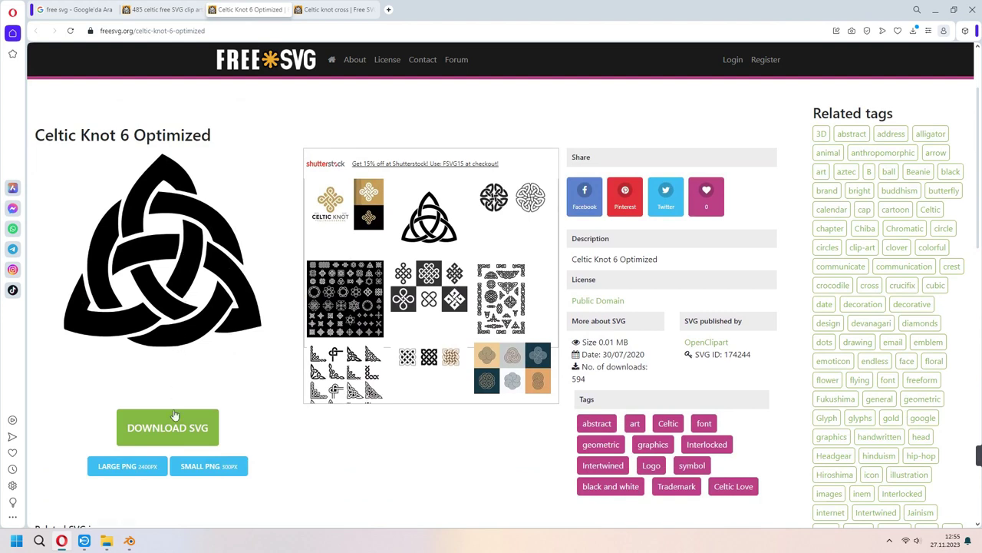
left_click(324, 10)
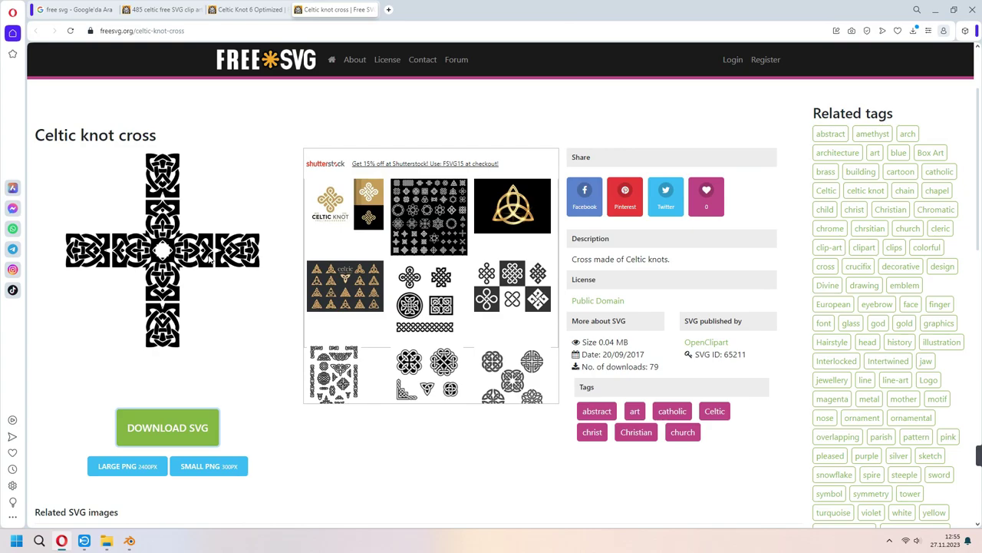
Switch to Blender and import Celtic-Knot-6-Optimized.svg as Scalable Vector Graphics
left_click(129, 540)
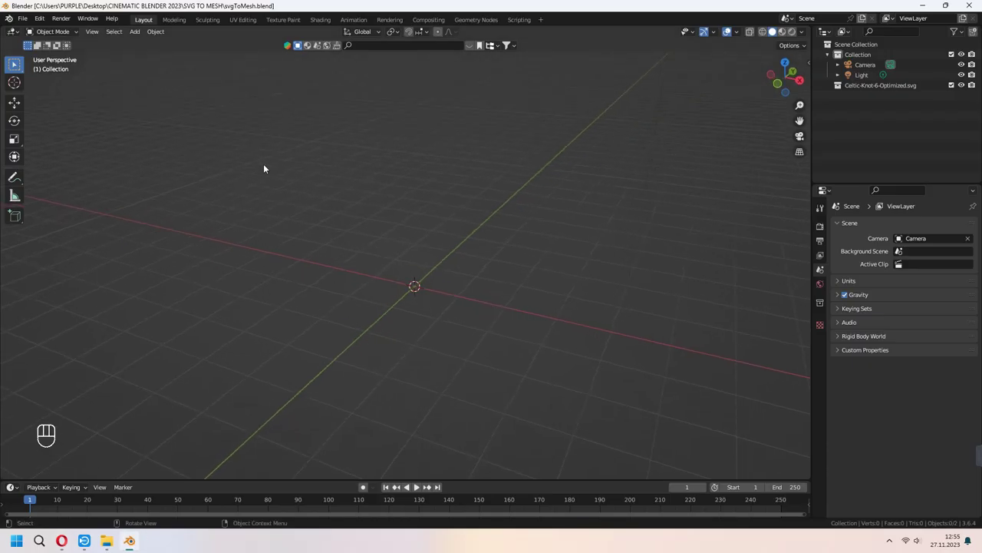
left_click(23, 19)
mouse_move(68, 157)
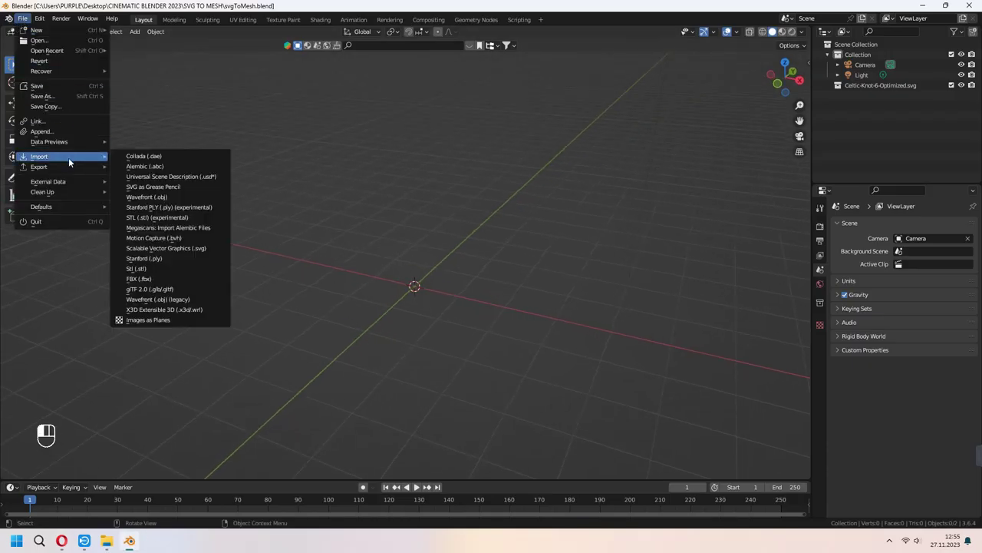
left_click(199, 249)
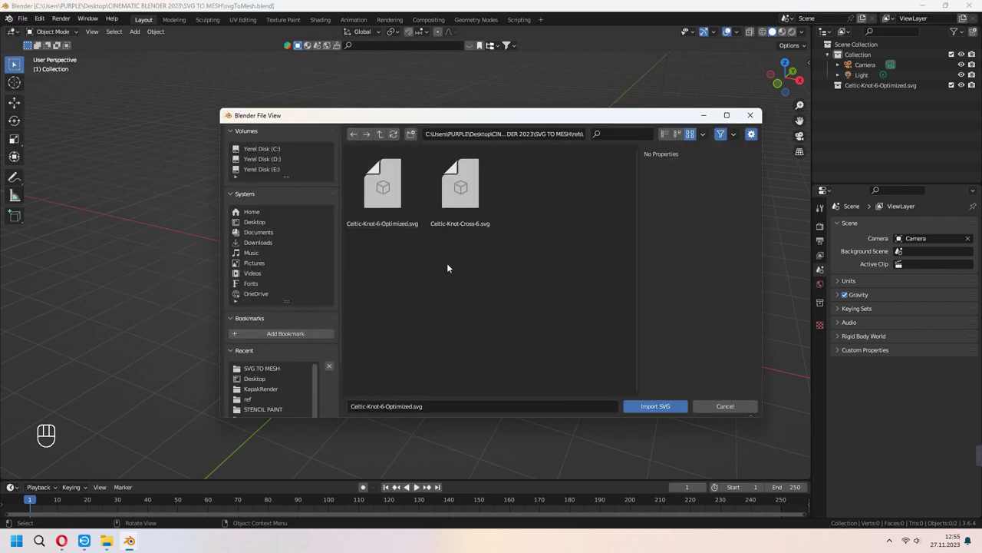
left_click(382, 188)
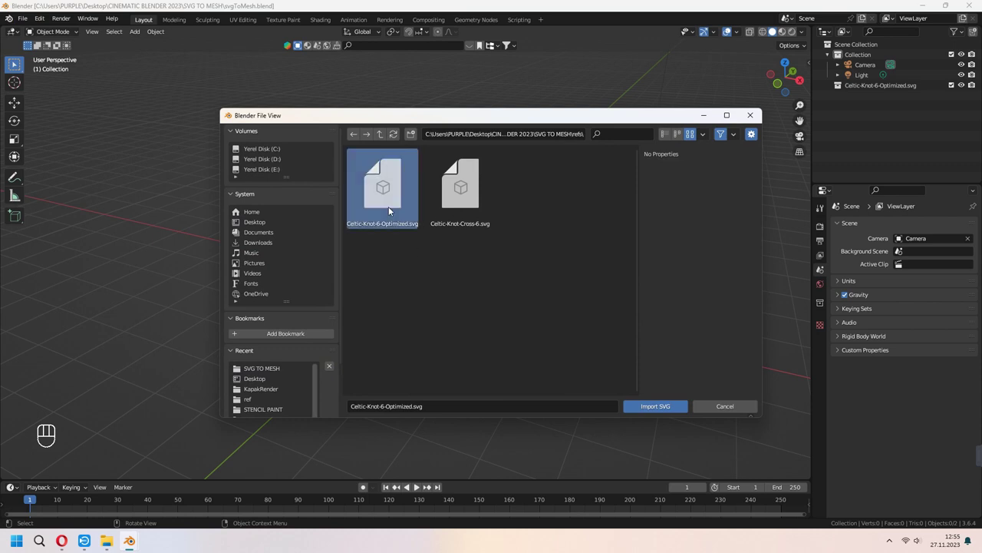
left_click(641, 406)
Select all the separate curve pieces of the imported Celtic knot and join them into one object
middle_click_drag(493, 300, 518, 291)
scroll(519, 290, "up", 3)
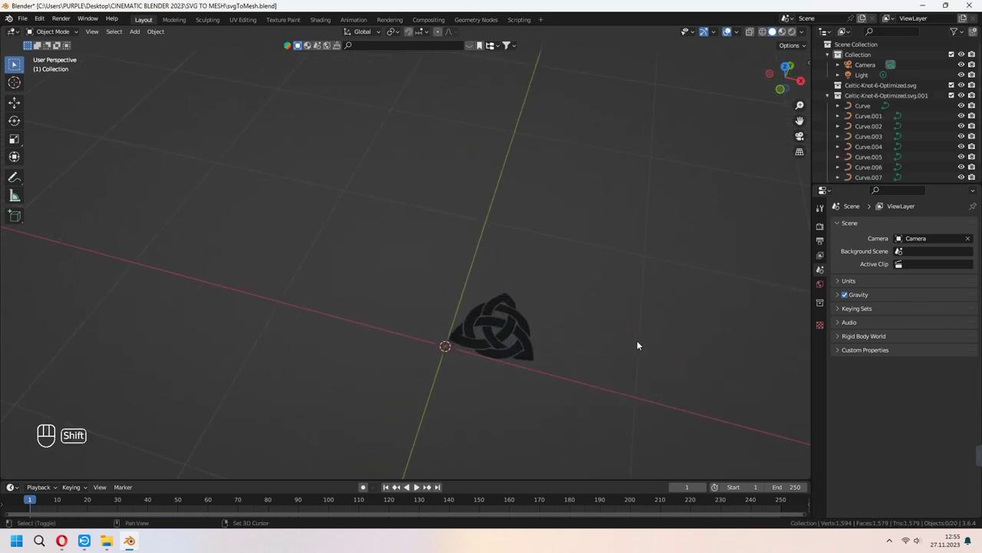
middle_click_drag(558, 333, 473, 310, "shift")
scroll(398, 260, "up", 3)
left_click(450, 297)
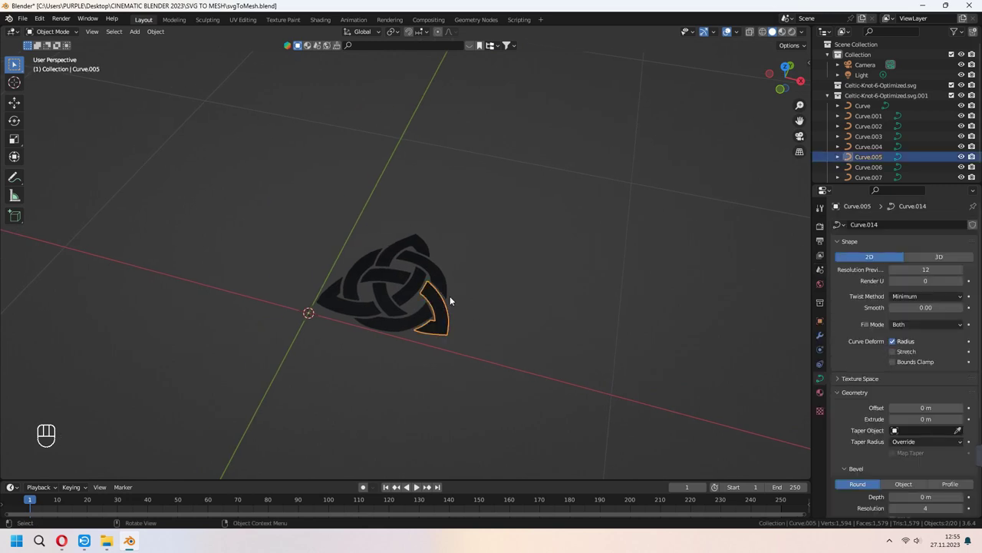
left_click_drag(502, 230, 377, 314)
left_click(388, 301)
left_click(387, 301)
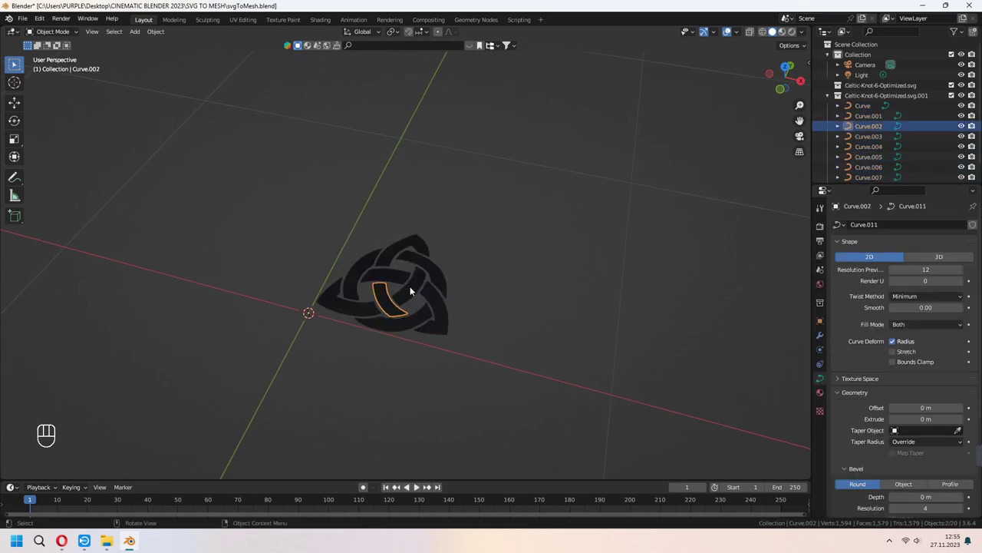
left_click(413, 290)
left_click_drag(508, 216, 314, 347)
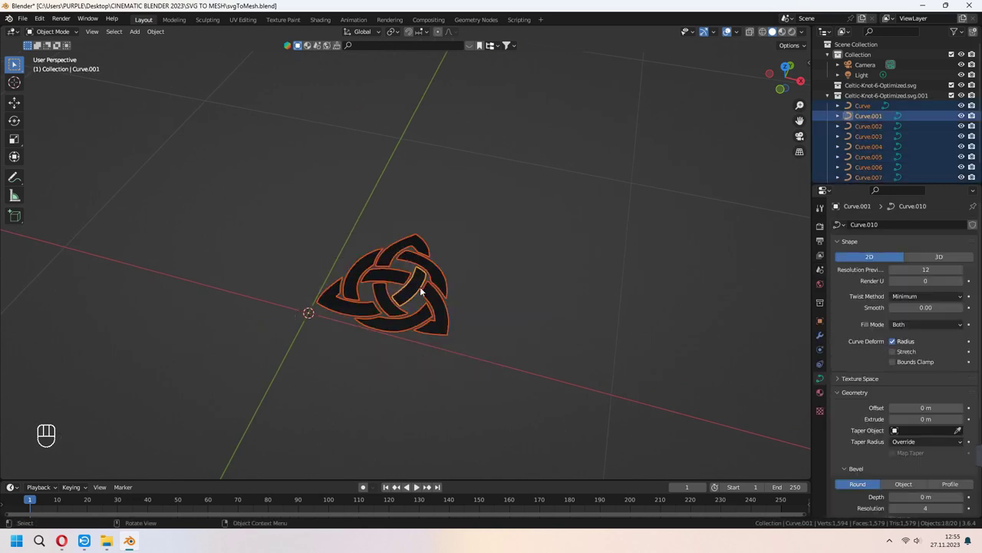
key("ctrl+j")
Try moving the selected control point of the joined knot curve in Edit Mode, cancel it and return to Object Mode
scroll(421, 292, "up", 2)
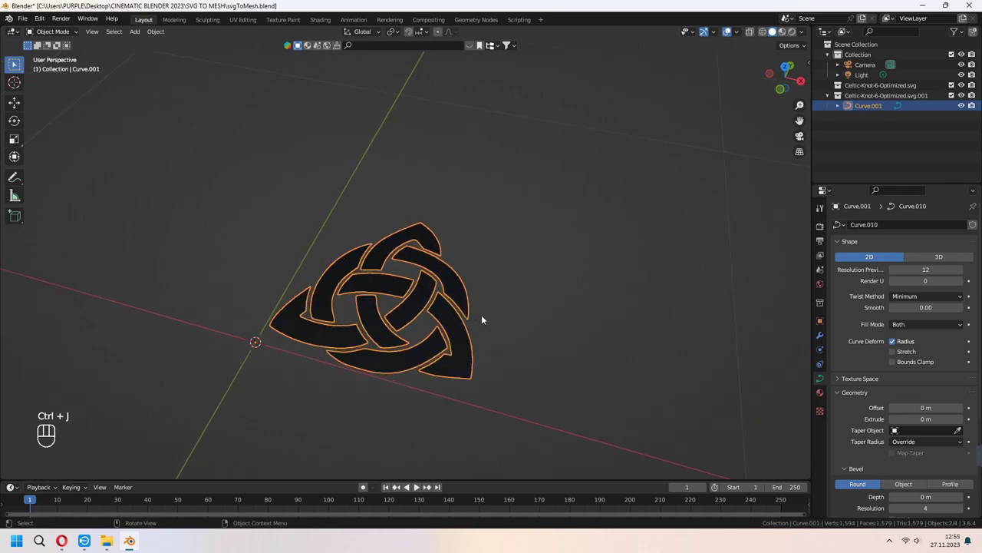
left_click(479, 316)
left_click(459, 319)
middle_click_drag(461, 320, 500, 378)
key("Tab")
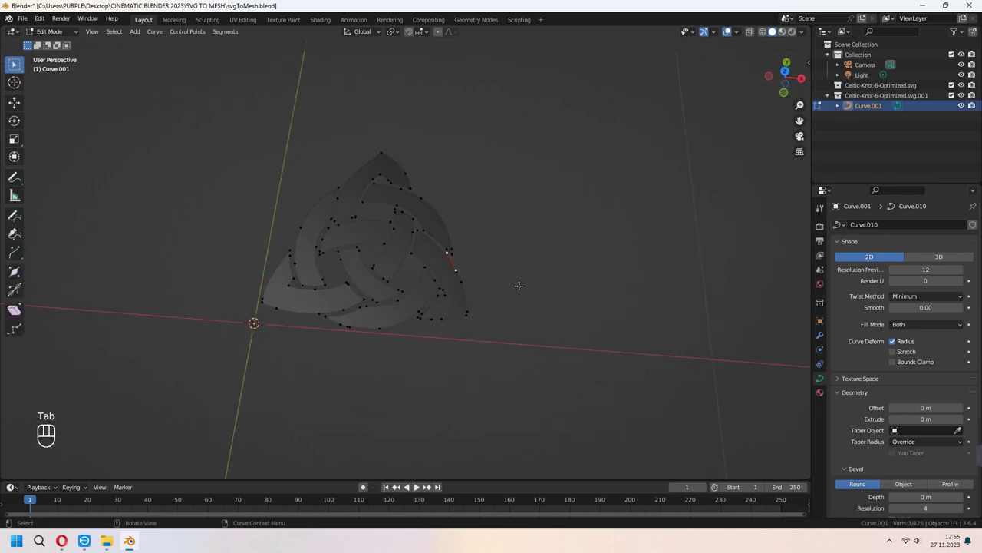
scroll(516, 278, "up", 3)
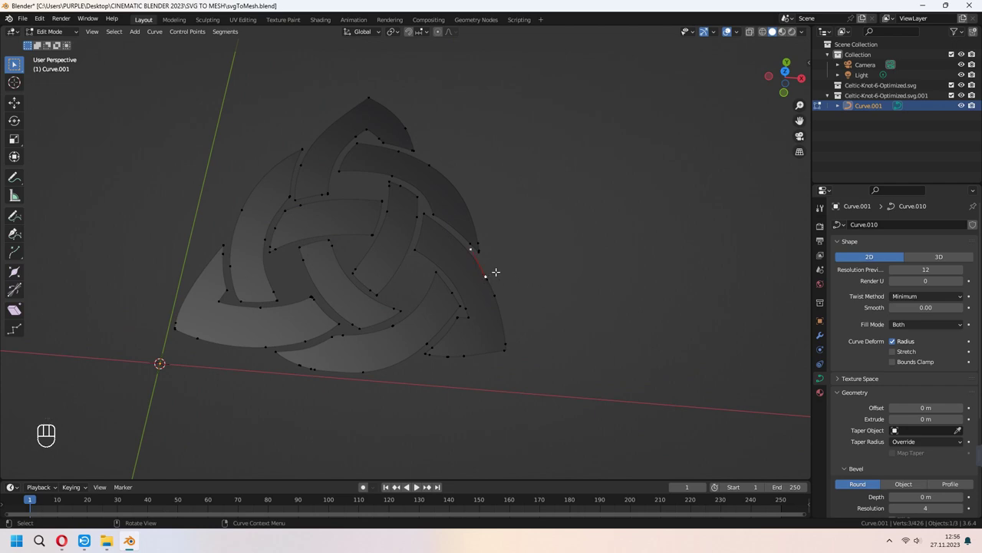
key("g")
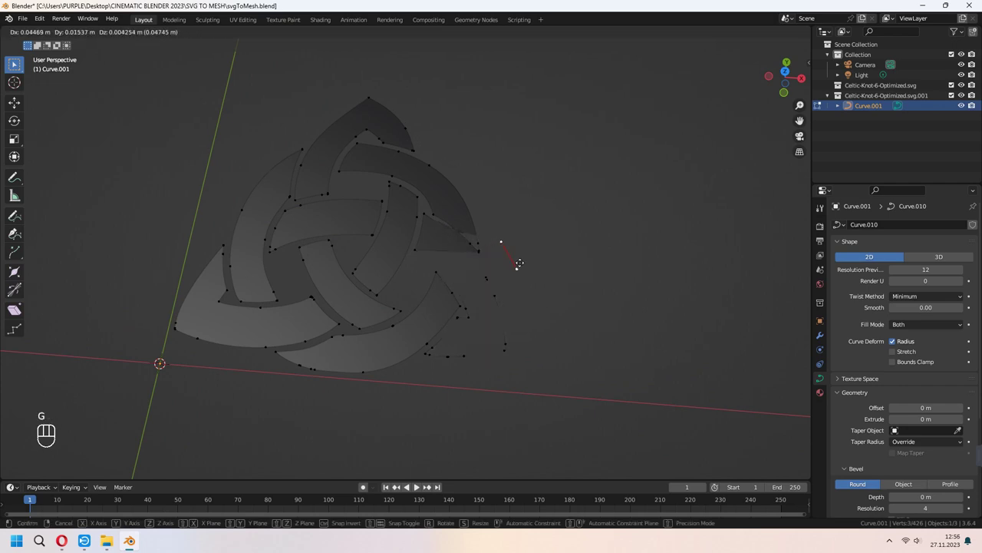
left_click(488, 272)
middle_click_drag(543, 282, 522, 304)
key("Tab")
Remove the imported material slot from the joined knot curve
middle_click_drag(586, 315, 614, 345, "shift")
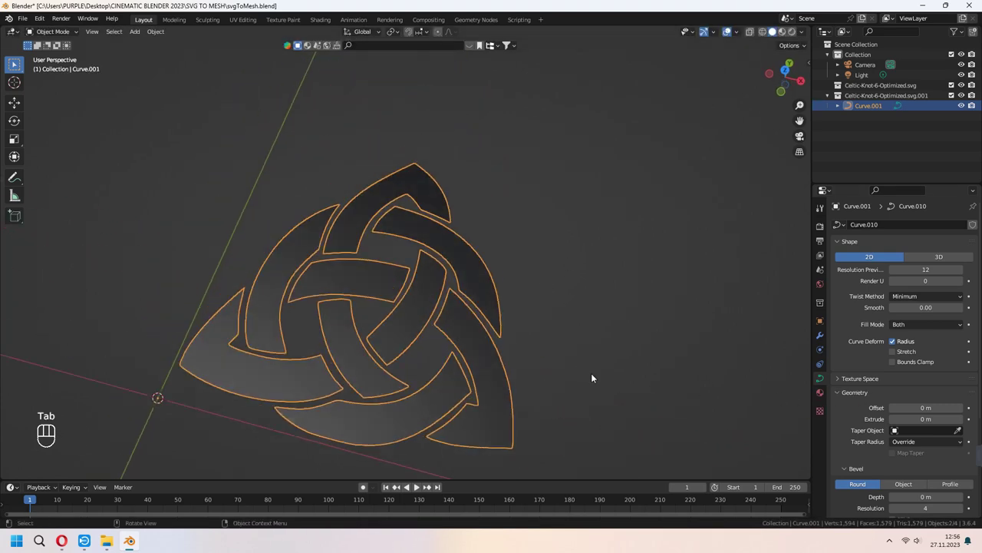
left_click(820, 393)
left_click(973, 233)
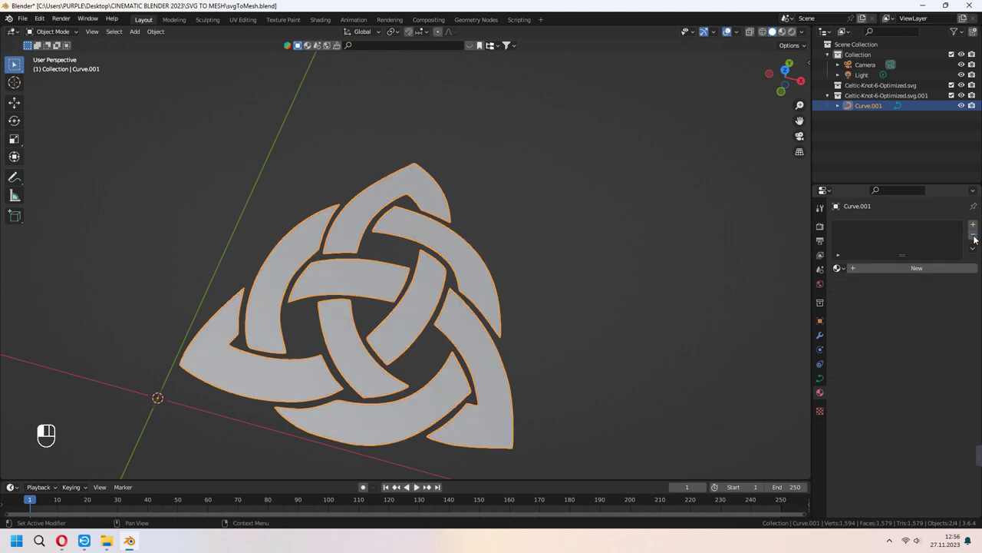
Rotate the knot curve 90 degrees about the X axis and frame it in the view
middle_click_drag(507, 345, 583, 292)
type("rx")
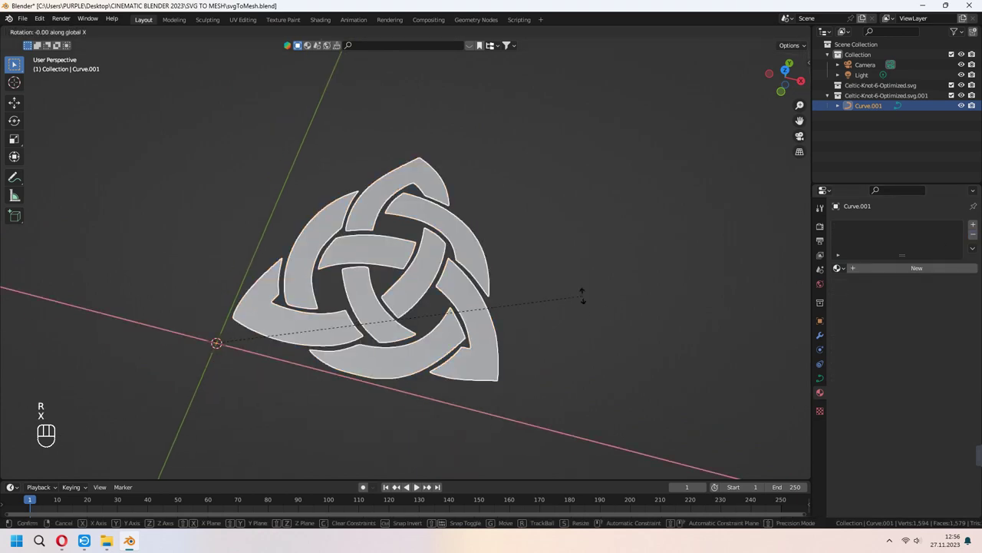
type("90")
key("KP_Enter")
key("KP_Decimal")
Try moving a control point of the upright knot in Edit Mode, cancel the move and return to Object Mode
middle_click_drag(476, 320, 524, 277)
key("Tab")
left_click(535, 308)
key("g")
right_click(572, 334)
middle_click_drag(571, 335, 801, 353)
key("Tab")
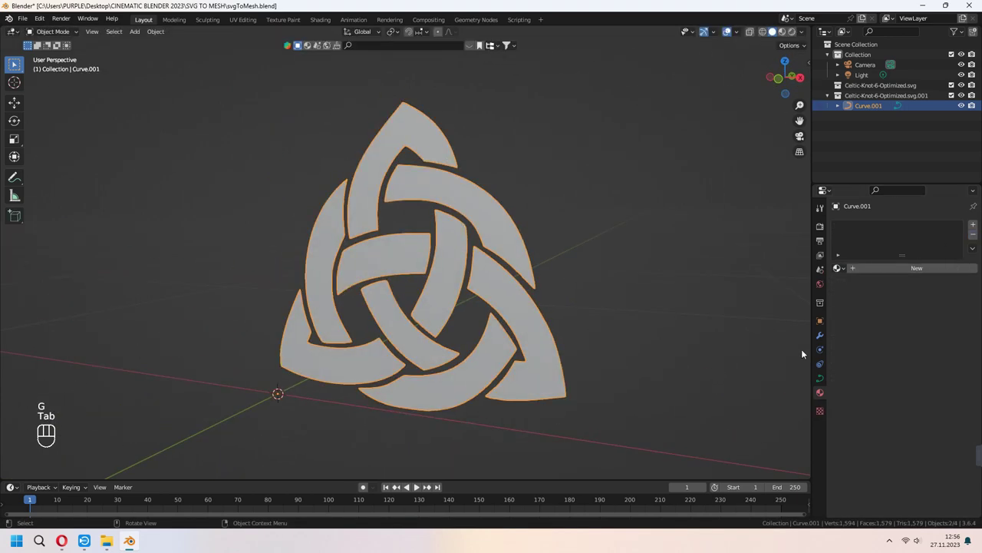
Lower the knot curve's preview resolution to 4
left_click(819, 379)
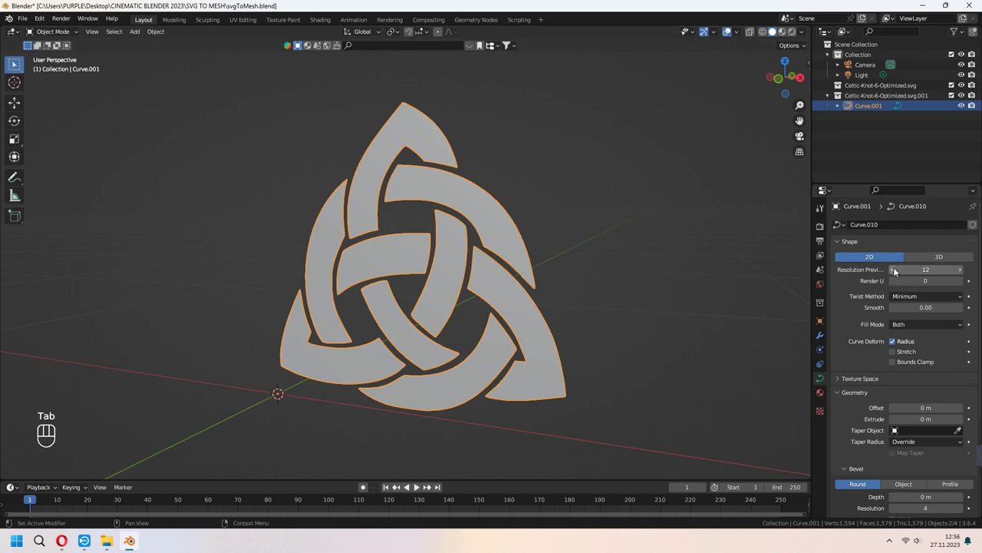
left_click(891, 271)
left_click(891, 271)
left_click(891, 271)
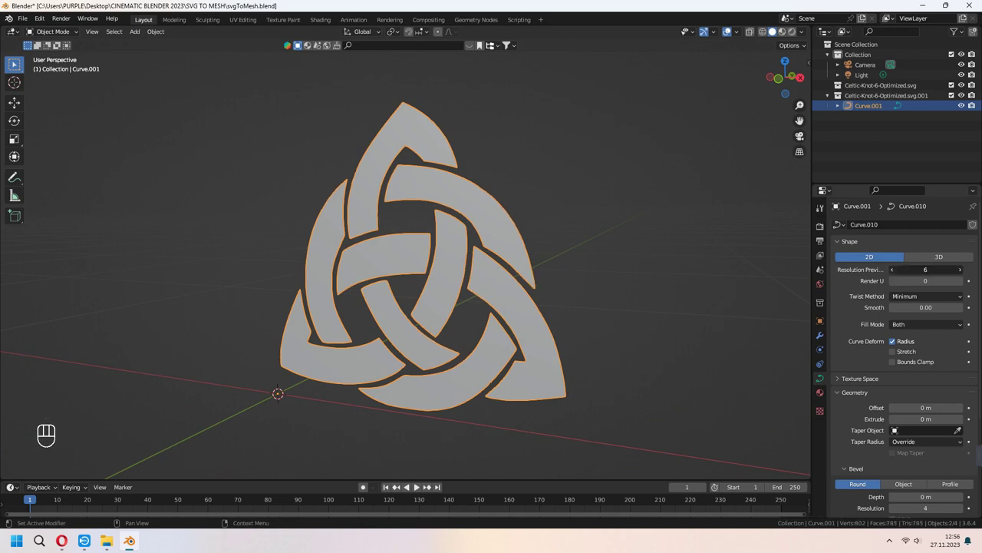
left_click(891, 271)
left_click(891, 269)
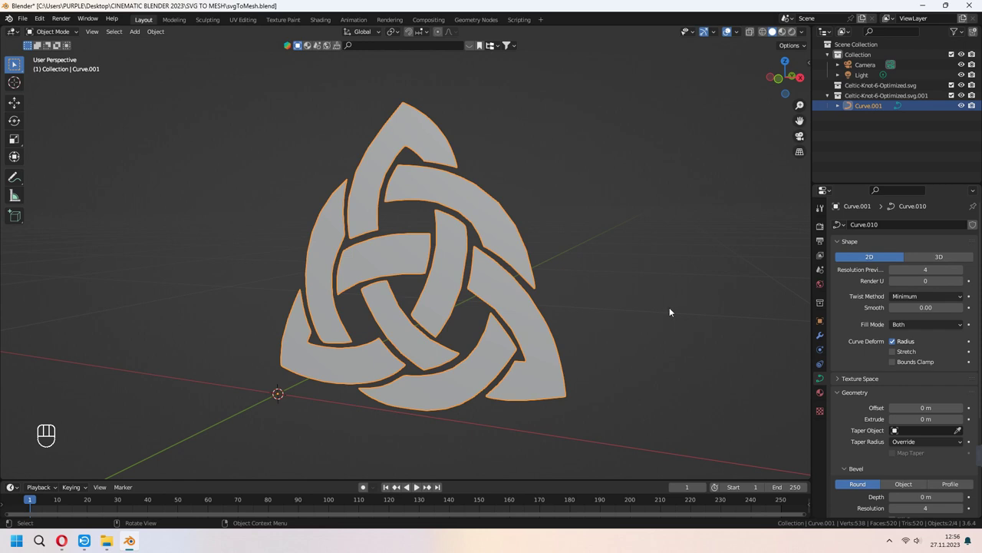
Set the knot curve's geometry extrude to 0.01 m
scroll(844, 390, "down", 3)
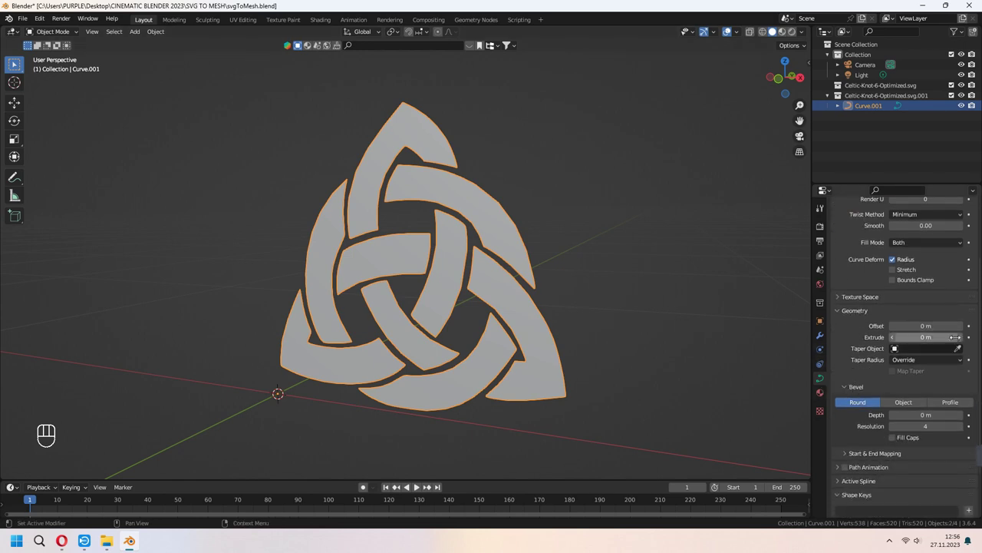
left_click(959, 337)
middle_click_drag(675, 349, 728, 363)
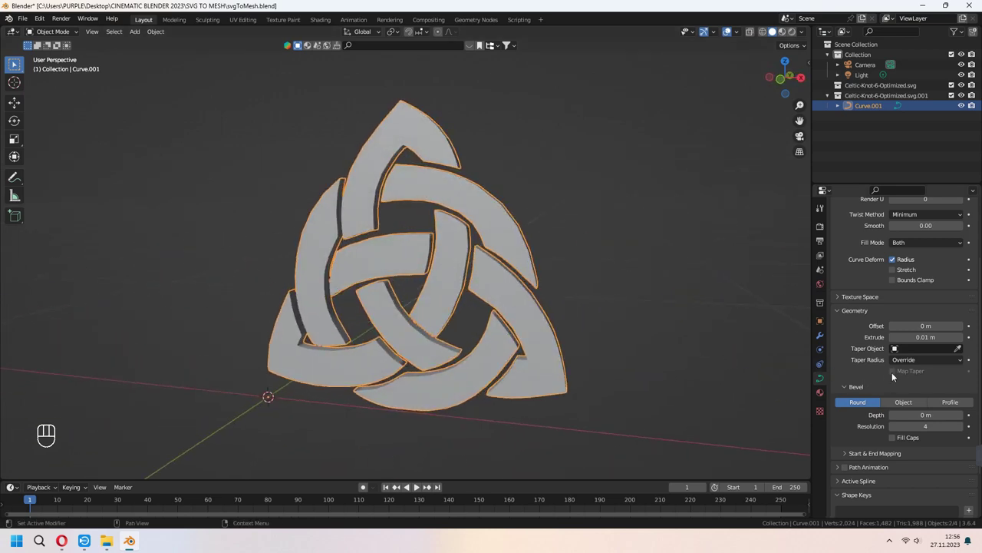
Try a 0.01 m geometry offset and a 0.01 m bevel depth on the knot curve, undoing each one
left_click(960, 327)
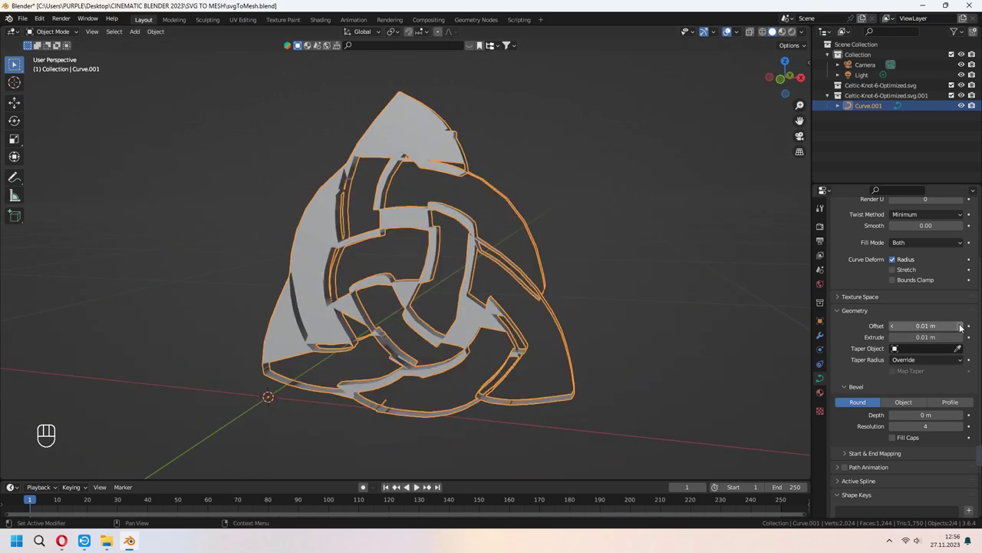
key("ctrl+z")
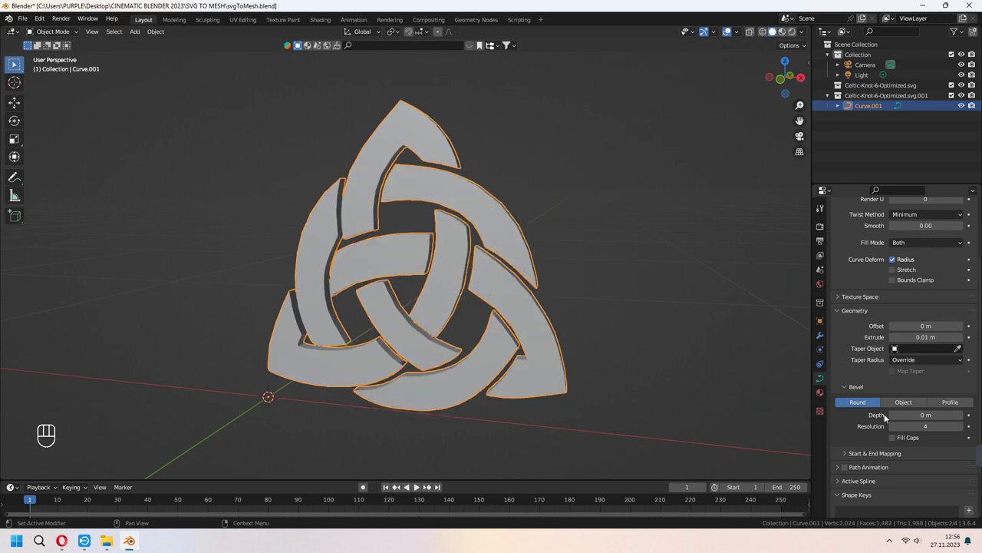
left_click(960, 415)
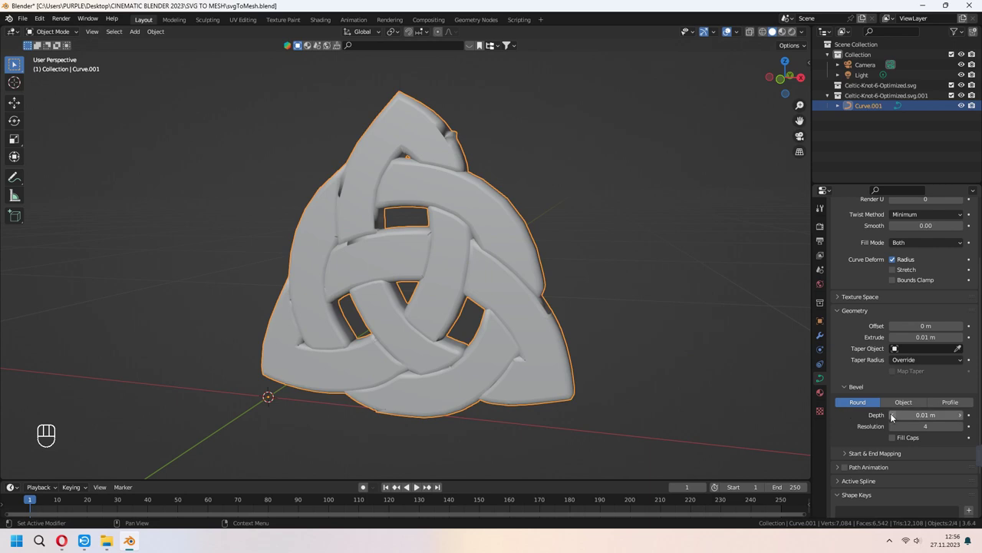
key("ctrl+z")
Convert the extruded upright knot curve to a mesh
middle_click_drag(714, 361, 657, 357)
key("Tab")
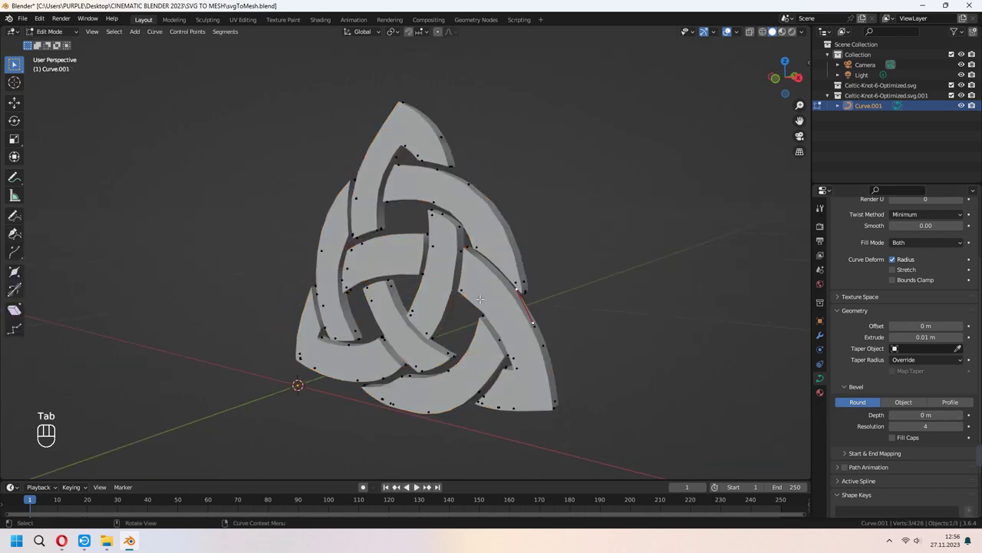
key("Tab")
right_click(481, 292)
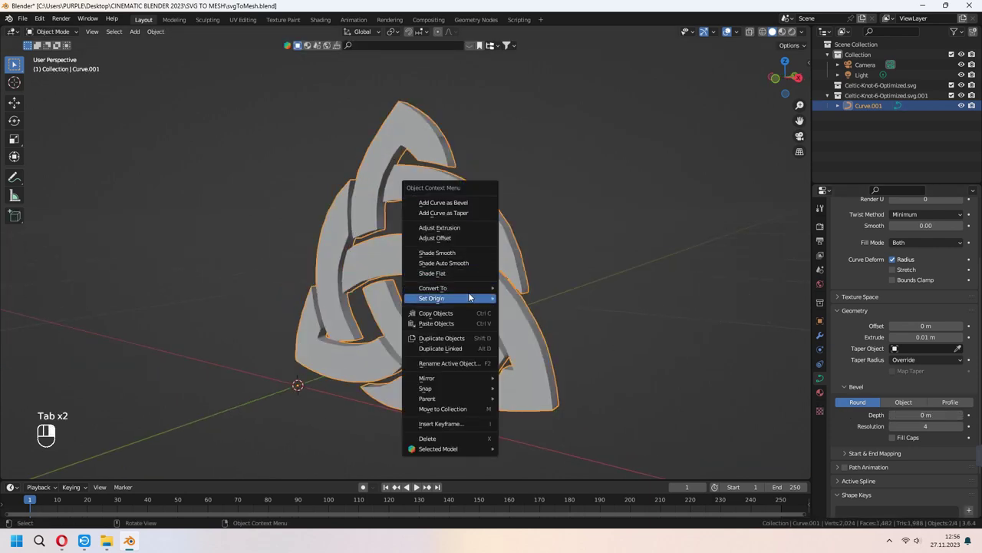
mouse_move(470, 288)
left_click(522, 298)
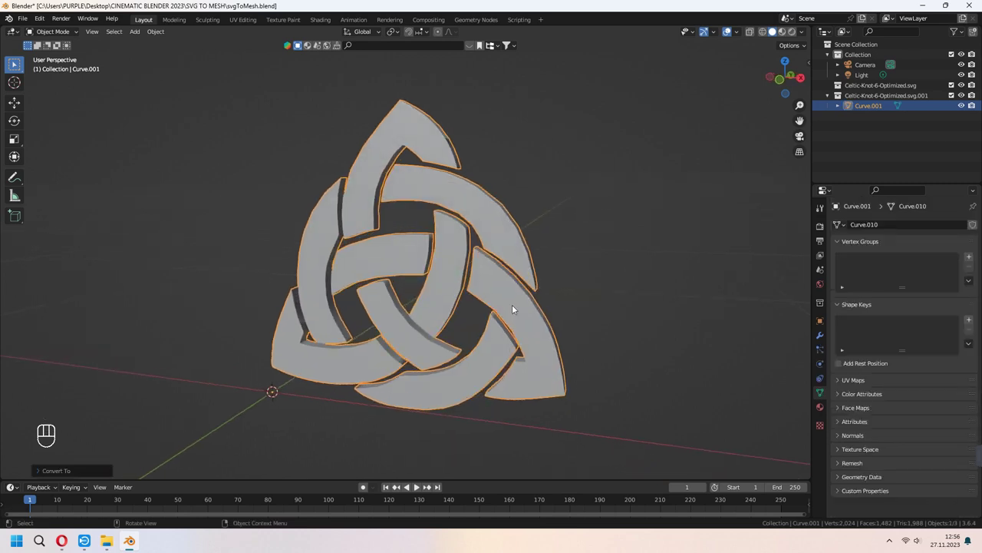
Examine the converted knot's topology in Edit Mode with all vertices selected, and return to Object Mode
key("Tab")
key("a")
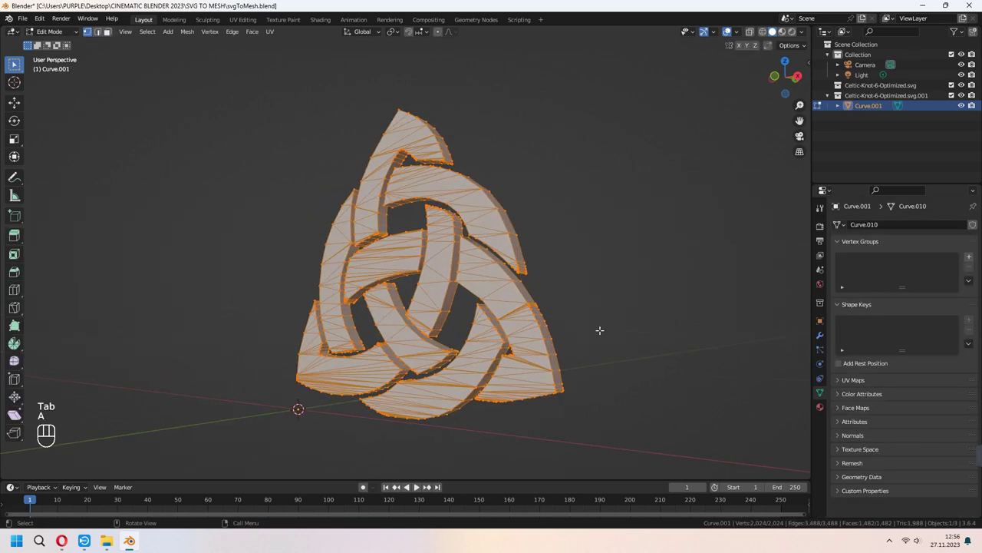
mouse_move(598, 331)
middle_mouse_down()
mouse_move(587, 352)
mouse_move(504, 358)
mouse_move(645, 360)
mouse_move(558, 340)
mouse_move(599, 347)
middle_mouse_up()
key("Tab")
Assign the SVGMat material to the knot mesh and set its diffuse color to golden yellow, about hue 0.128, saturation 0.813, value 0.538
left_click(820, 407)
left_click(843, 268)
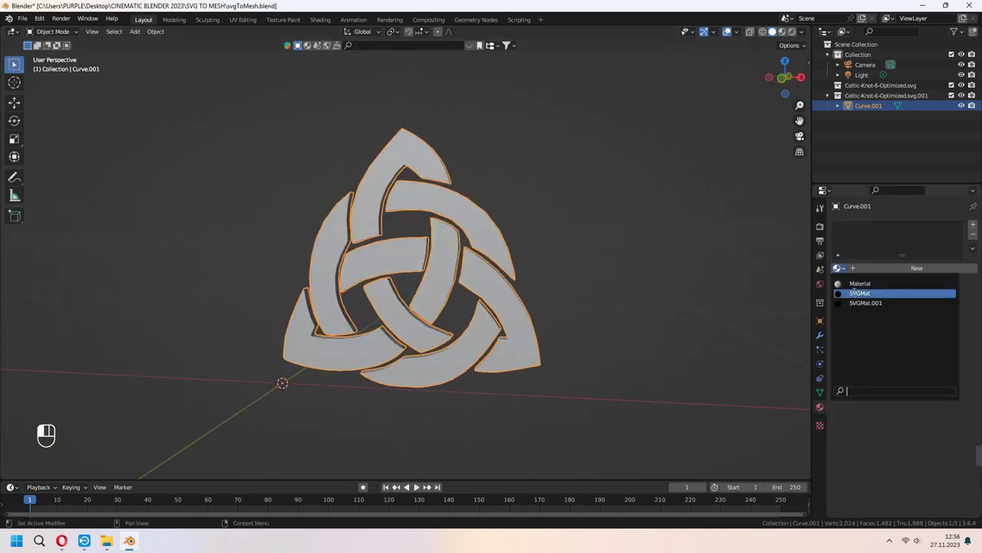
left_click(866, 294)
middle_click_drag(665, 324, 568, 338)
left_click(925, 327)
left_click_drag(955, 252, 895, 229)
left_click_drag(955, 219, 954, 201)
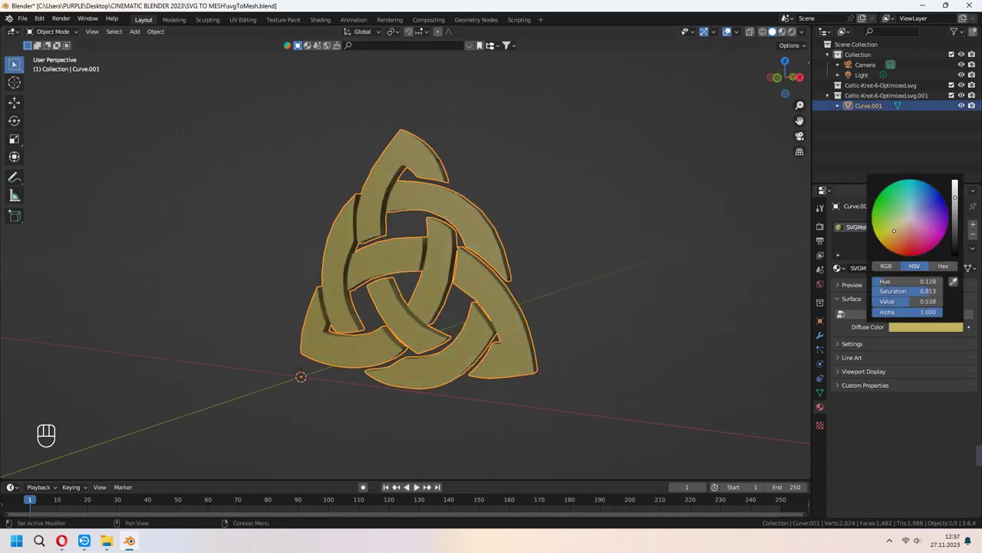
Move the yellow knot along the X axis to the negative side of the world origin
scroll(644, 343, "down", 3)
middle_click_drag(633, 338, 652, 345)
key("g")
key("x")
left_click(464, 321)
scroll(465, 321, "down", 3)
middle_click_drag(465, 321, 499, 367, "shift")
Import the file Celtic-Knot-Cross-6.svg as a Scalable Vector Graphics curve
left_click(23, 19)
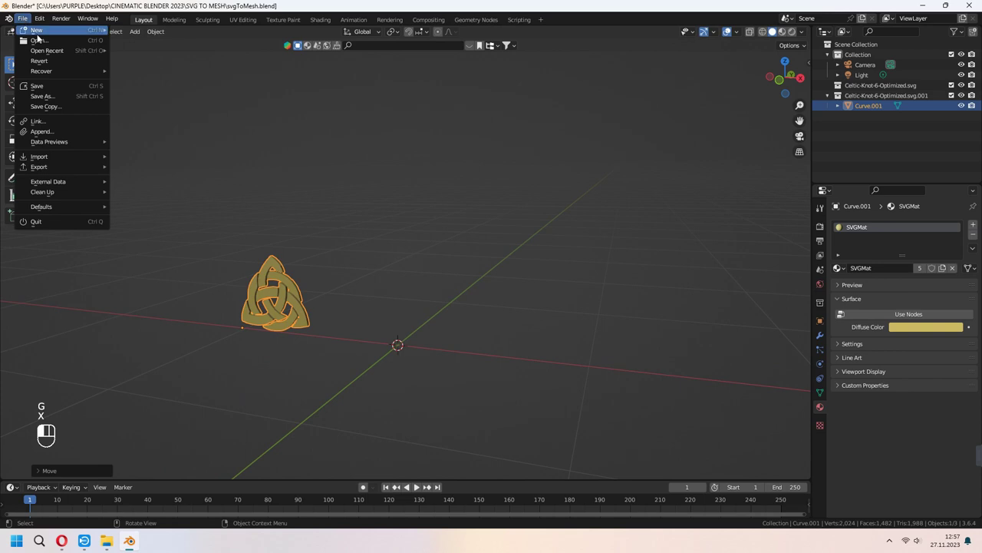
mouse_move(56, 159)
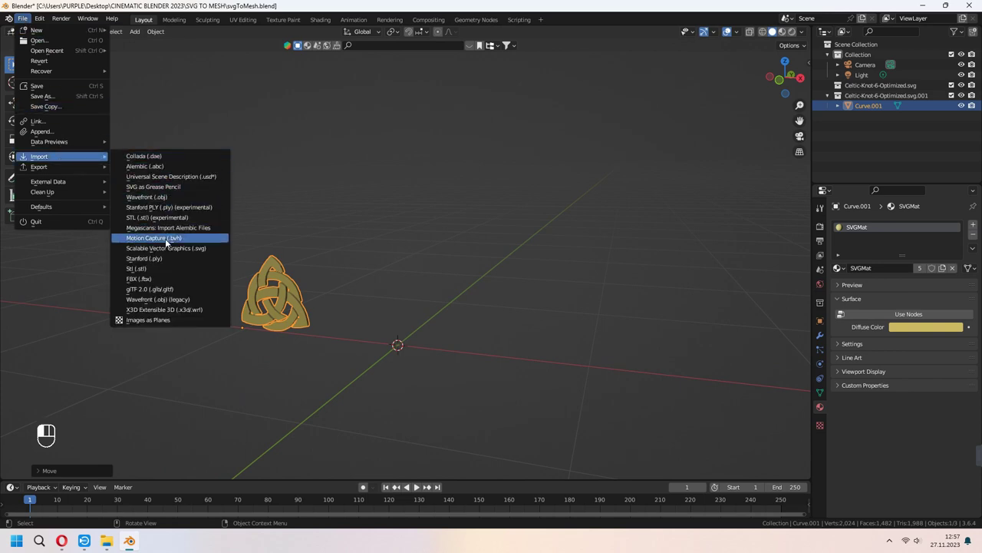
left_click(195, 250)
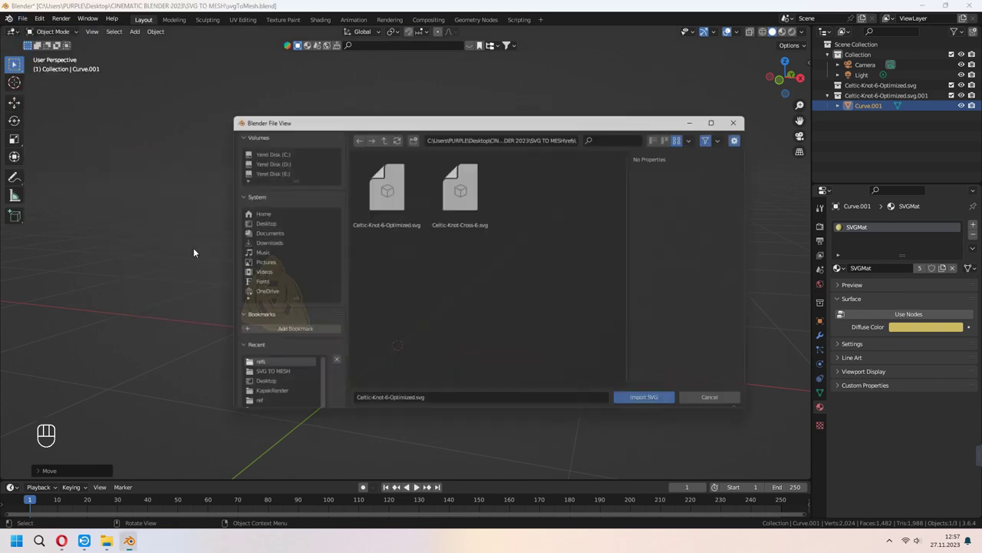
left_click(462, 198)
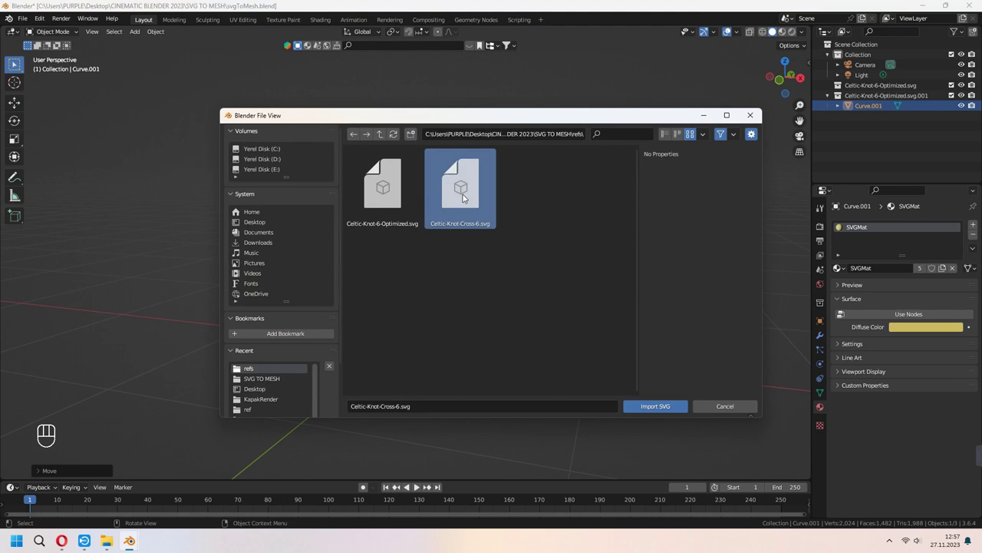
left_click(652, 406)
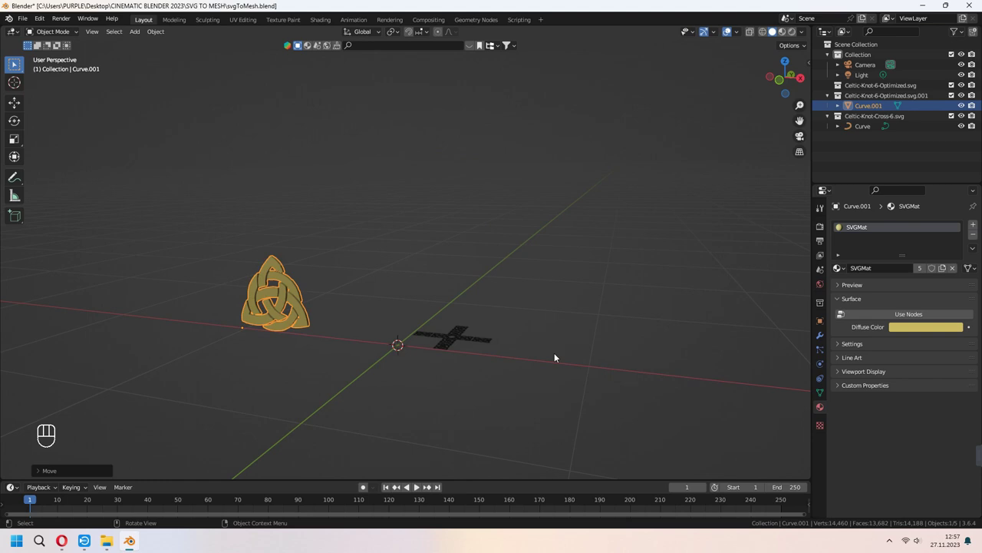
Select the imported cross curve, examine its control points in Edit Mode and return to Object Mode
middle_click_drag(554, 355, 456, 344)
left_click(553, 354)
key("Tab")
scroll(463, 336, "up", 3)
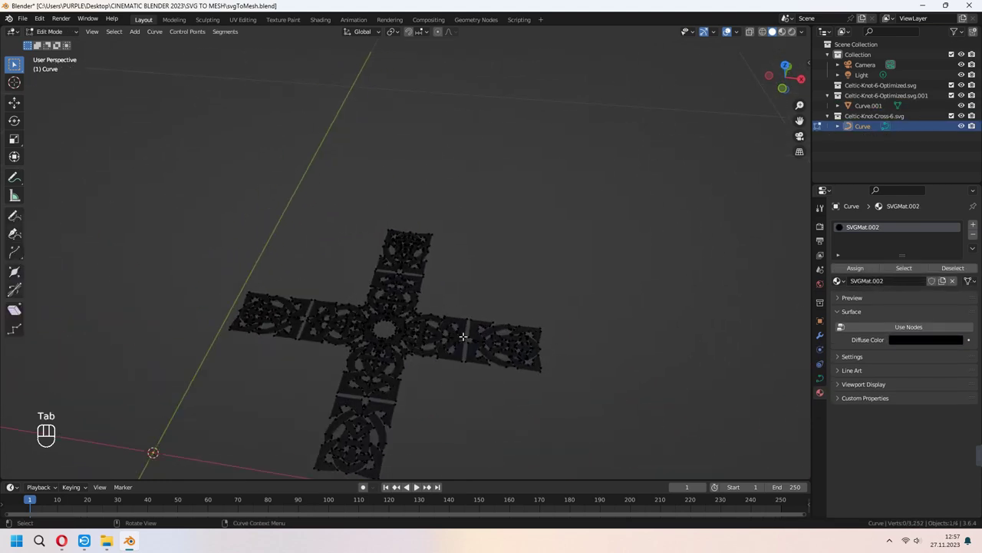
scroll(464, 336, "up", 1)
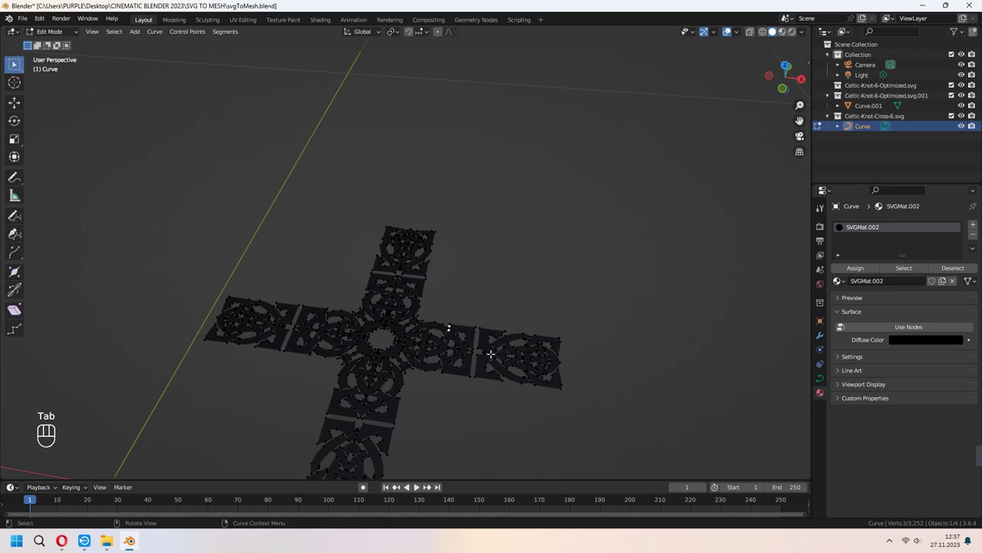
key("KP_Decimal")
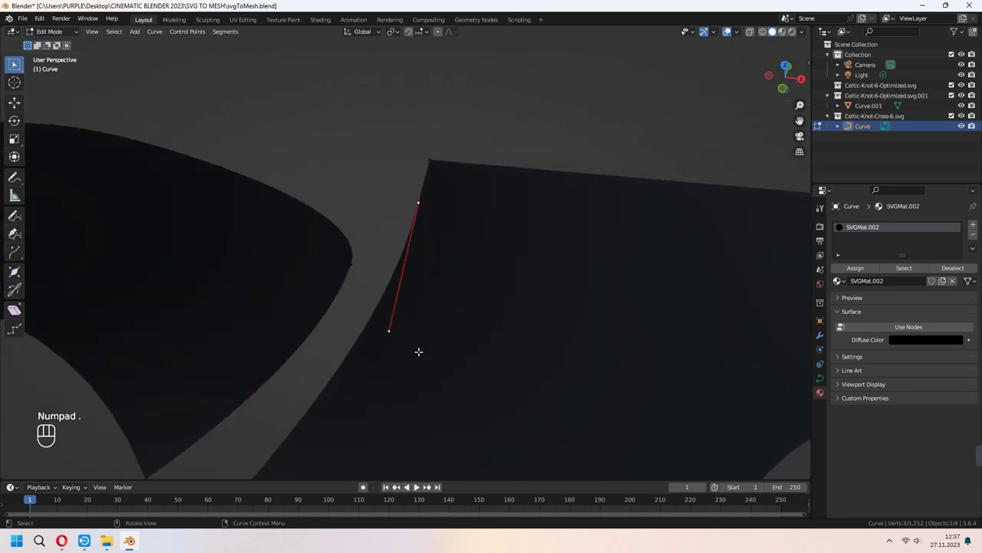
scroll(346, 346, "down", 12)
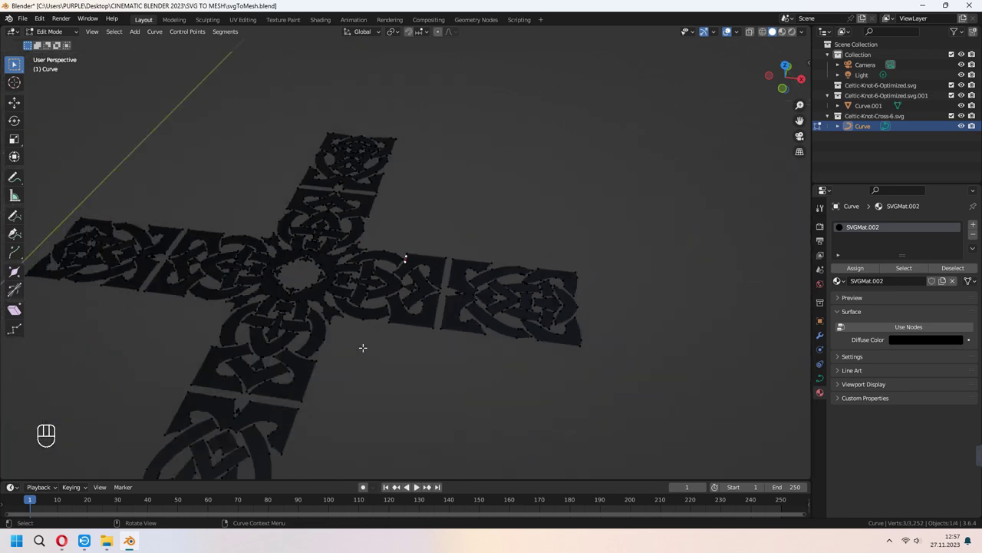
middle_click_drag(362, 348, 470, 373, "shift")
key("Tab")
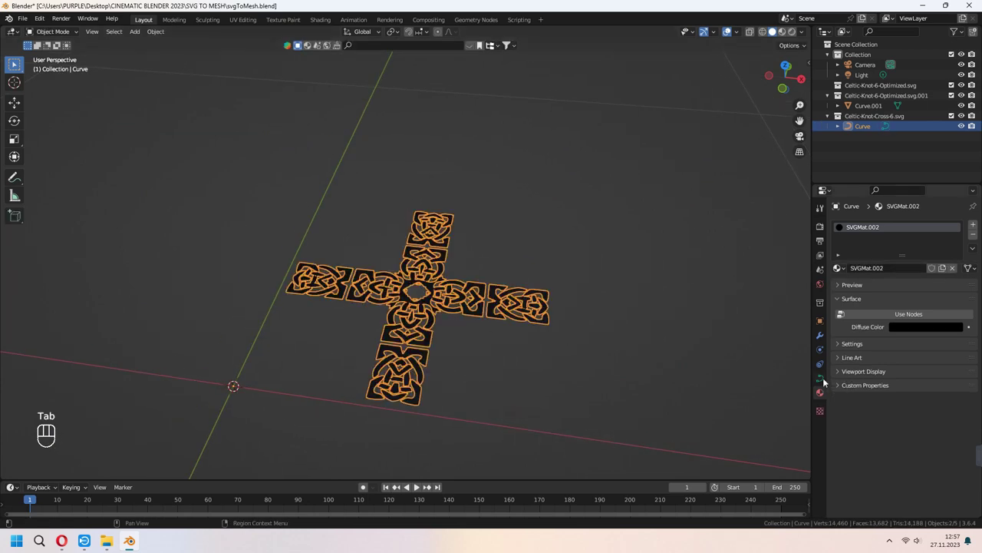
Lower the cross curve's preview resolution to 3
left_click(819, 378)
left_click(893, 270)
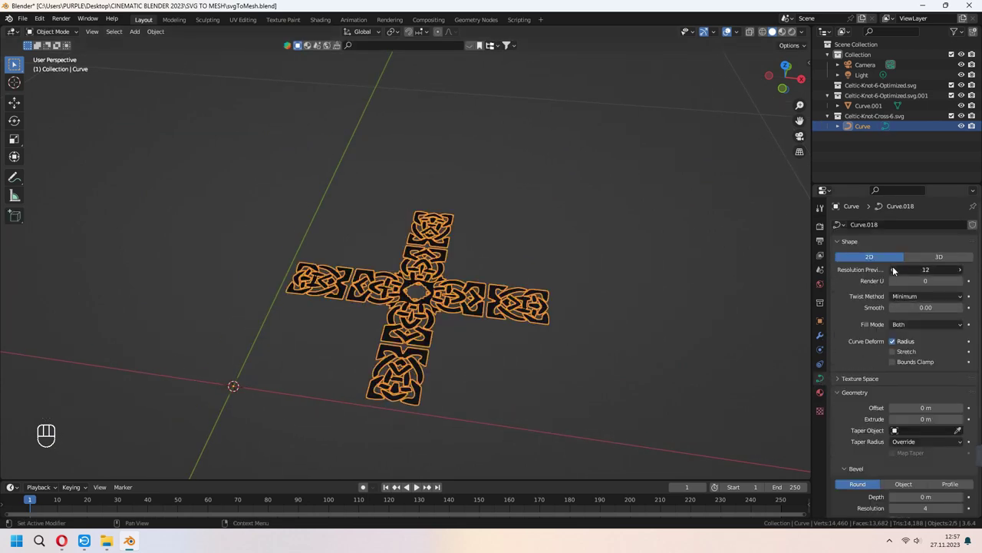
left_click(893, 269)
left_click(893, 269)
left_click(893, 270)
left_click(893, 269)
left_click(893, 270)
left_click(893, 270)
left_click(893, 269)
scroll(538, 362, "up", 6)
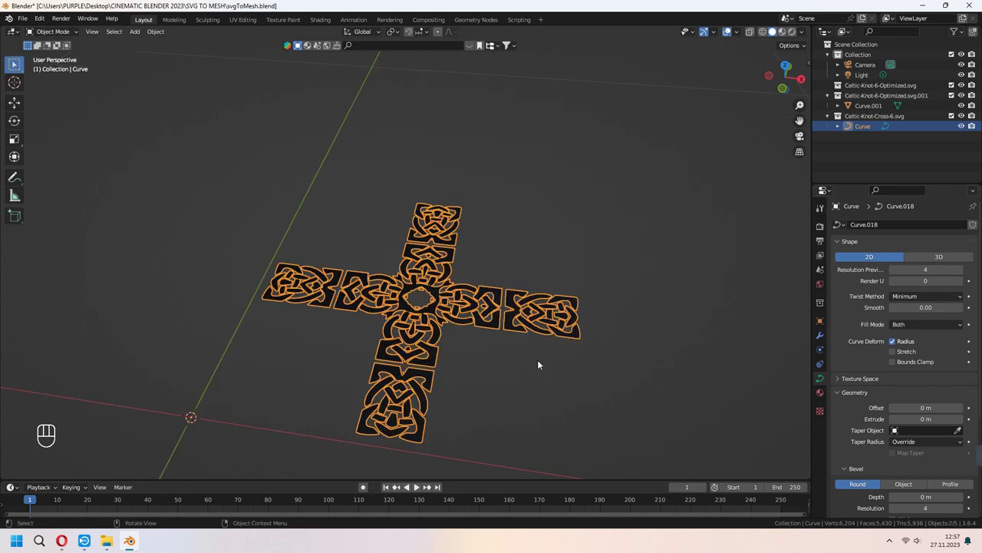
middle_click_drag(561, 381, 522, 327, "shift")
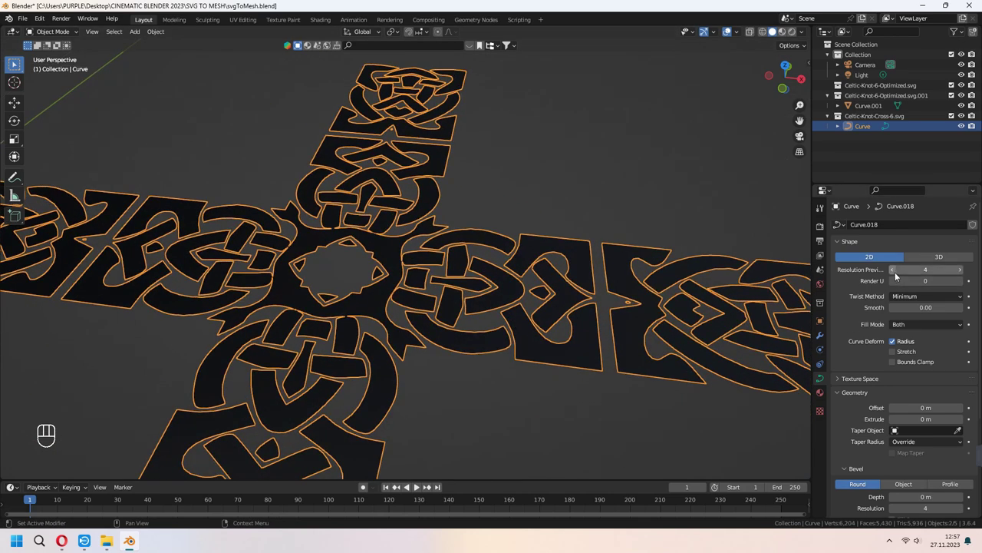
left_click(894, 270)
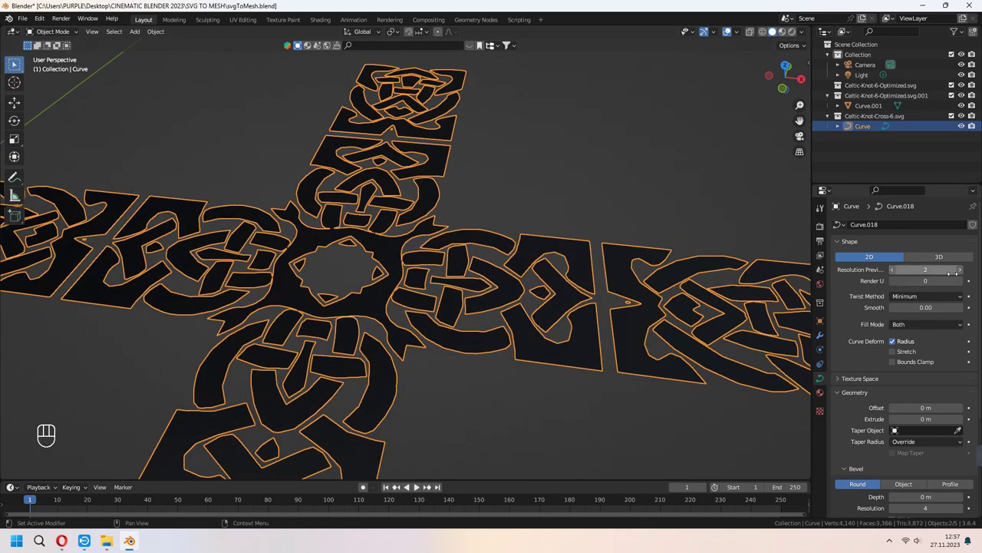
scroll(490, 319, "down", 4)
scroll(487, 317, "down", 2)
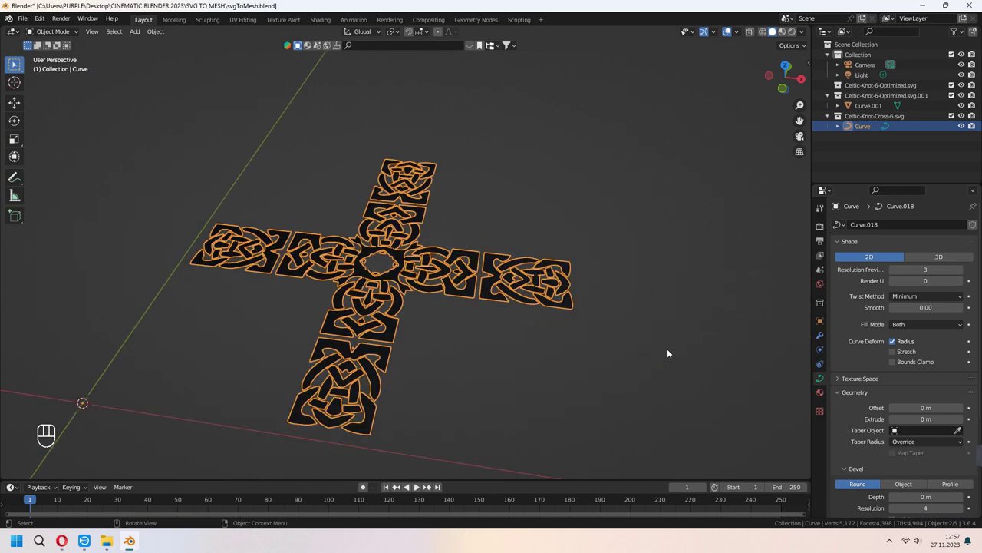
Set the cross curve's geometry extrude to 0.01 m
scroll(852, 408, "down", 3)
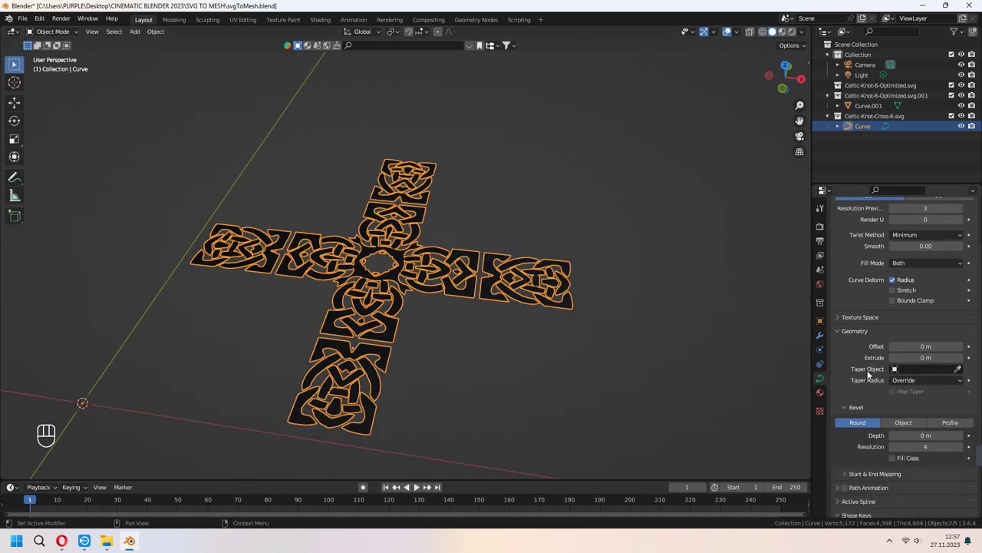
left_click(962, 359)
middle_click_drag(716, 356, 537, 337)
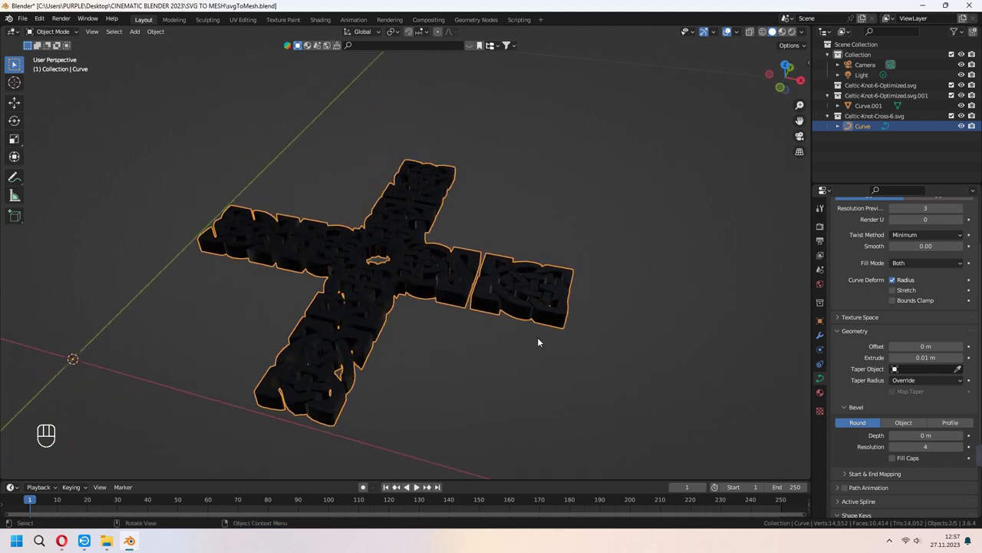
Rotate the extruded cross 90 degrees about the global X axis
key("r")
key("x")
key("KP_9")
key("KP_0")
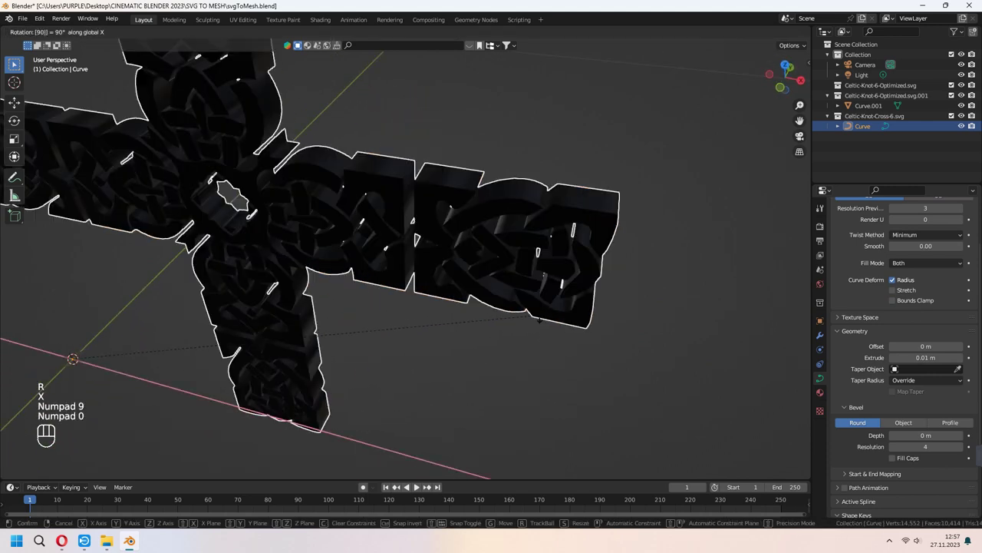
key("KP_Enter")
Remove the black material slot from the cross curve
middle_click_drag(537, 315, 779, 381)
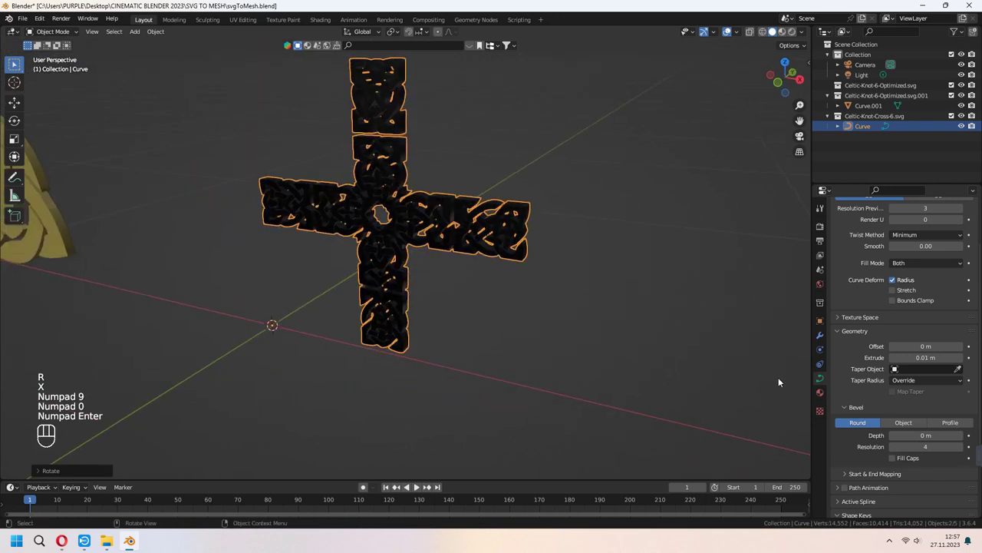
left_click(819, 392)
left_click(973, 234)
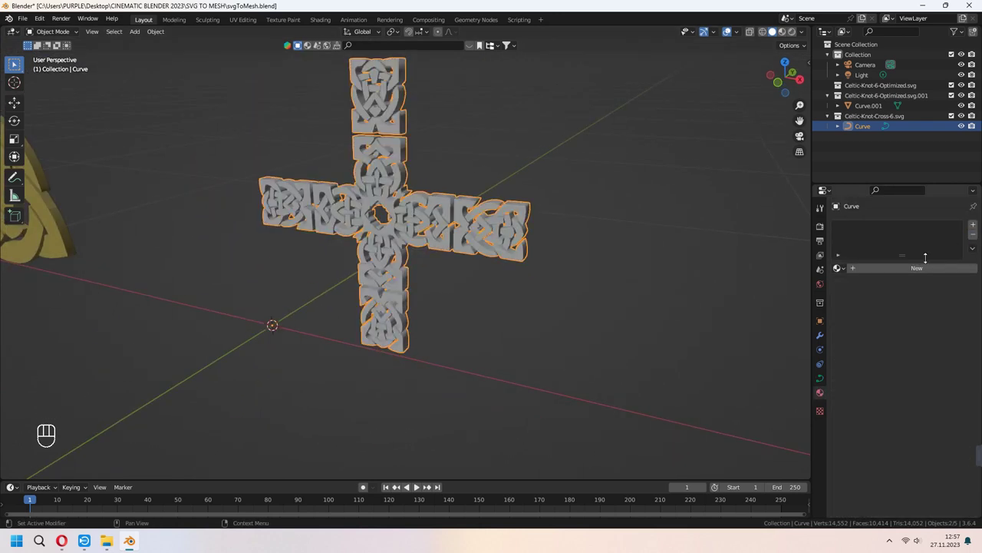
Convert the upright cross curve to a mesh
left_click(820, 378)
mouse_move(491, 262)
middle_mouse_down()
mouse_move(387, 258)
mouse_move(491, 265)
middle_mouse_up()
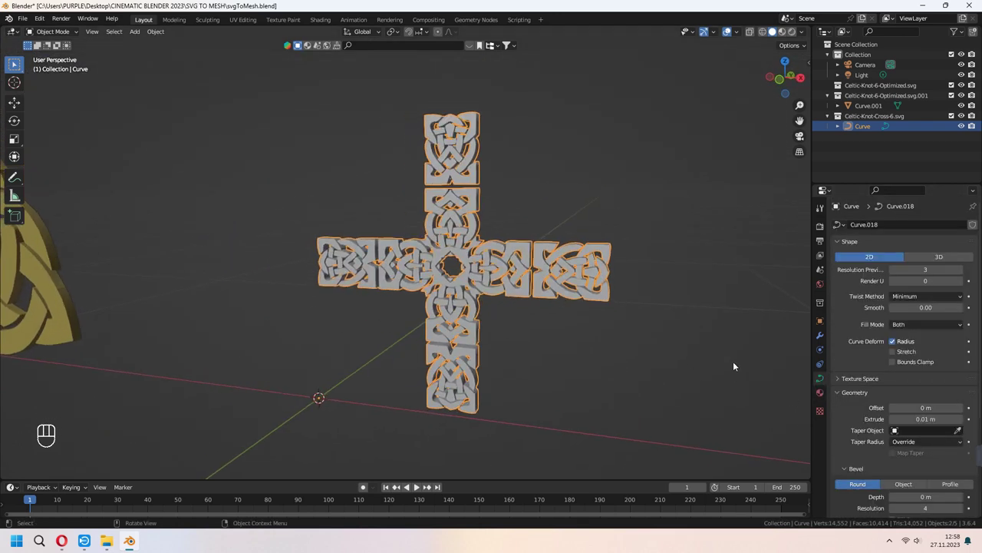
right_click(484, 269)
mouse_move(485, 269)
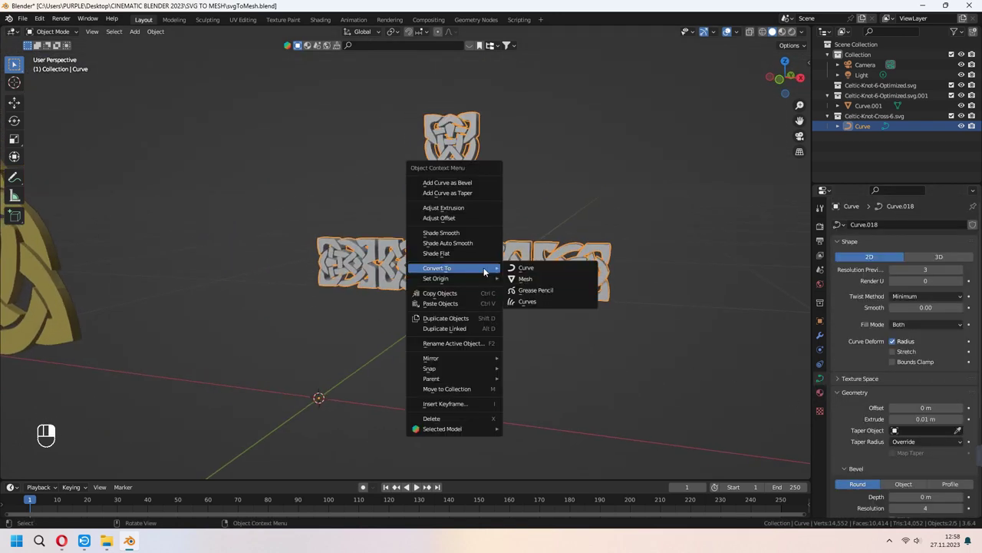
left_click(531, 280)
Examine the cross mesh's topology and vertex count in Edit Mode with everything selected, and return to Object Mode
middle_click_drag(534, 292, 538, 305)
key("Tab")
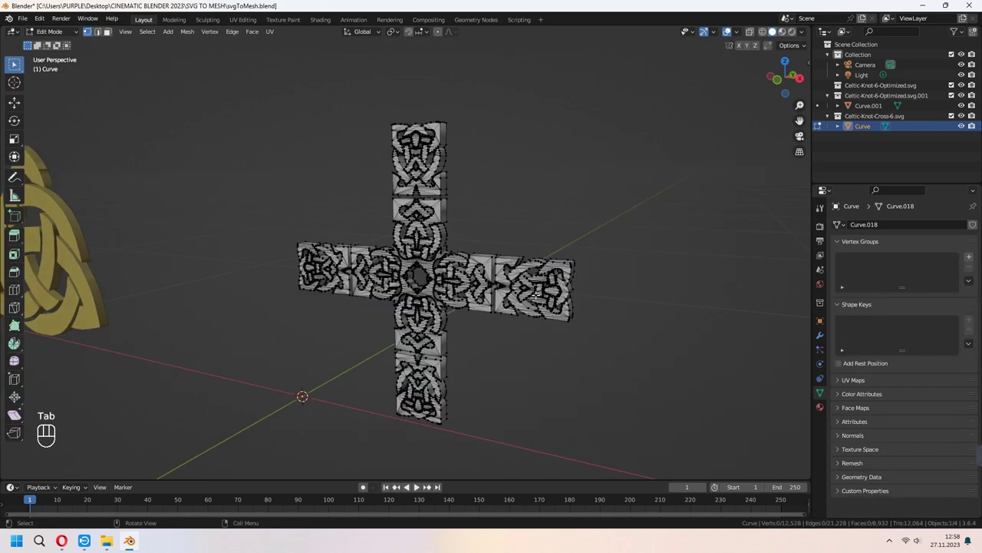
key("a")
scroll(470, 307, "up", 5)
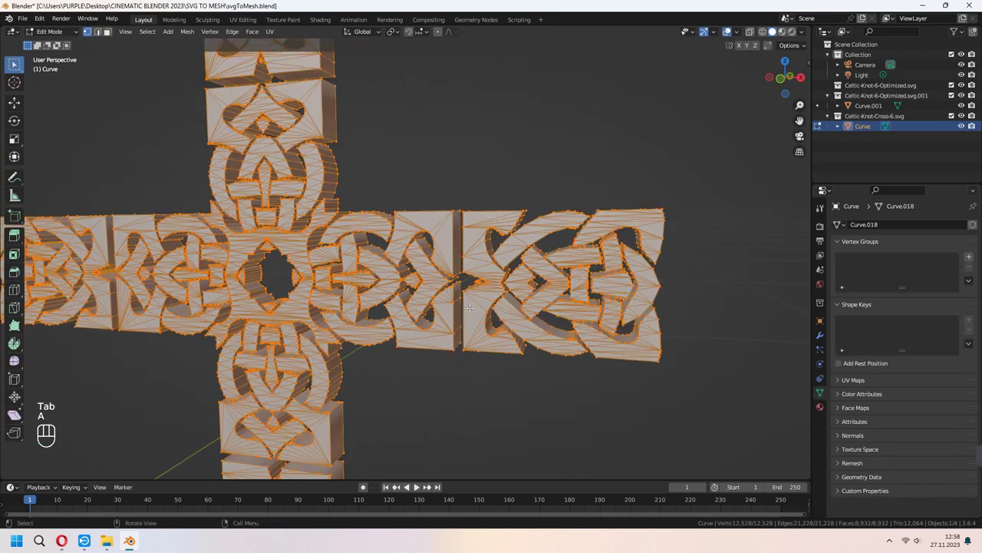
middle_click_drag(470, 307, 480, 304)
scroll(488, 301, "up", 3)
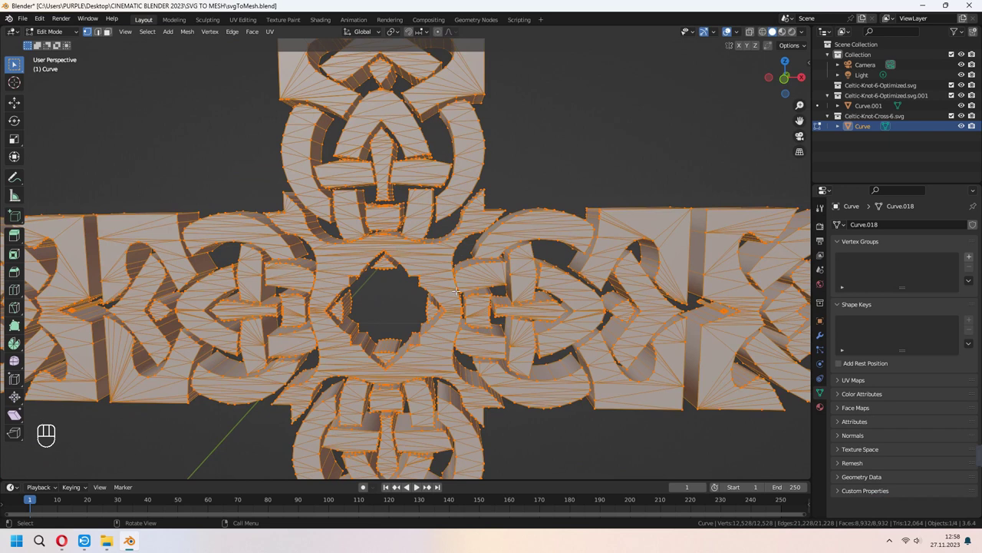
scroll(440, 341, "down", 3)
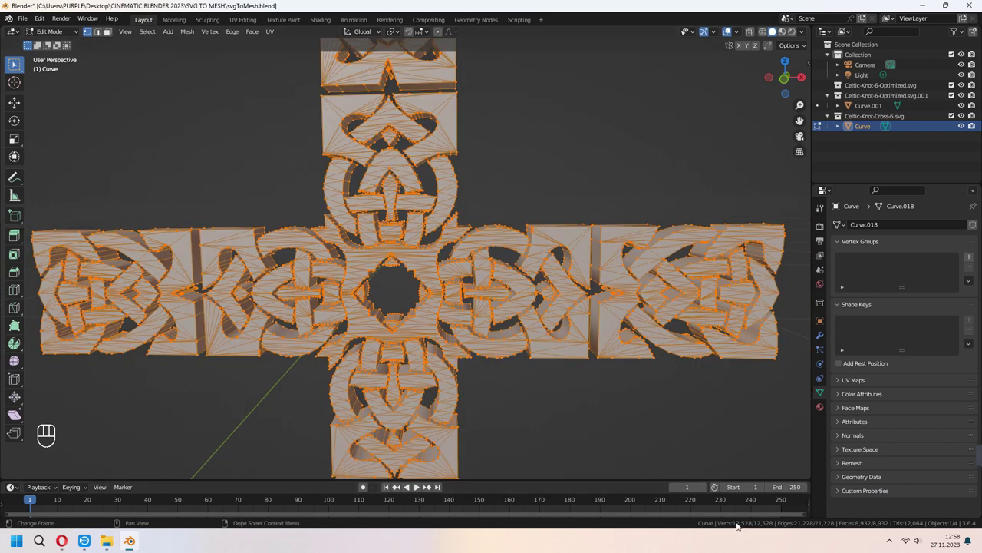
key("Tab")
Add a Decimate modifier to the cross mesh
scroll(565, 382, "down", 5)
left_click(820, 336)
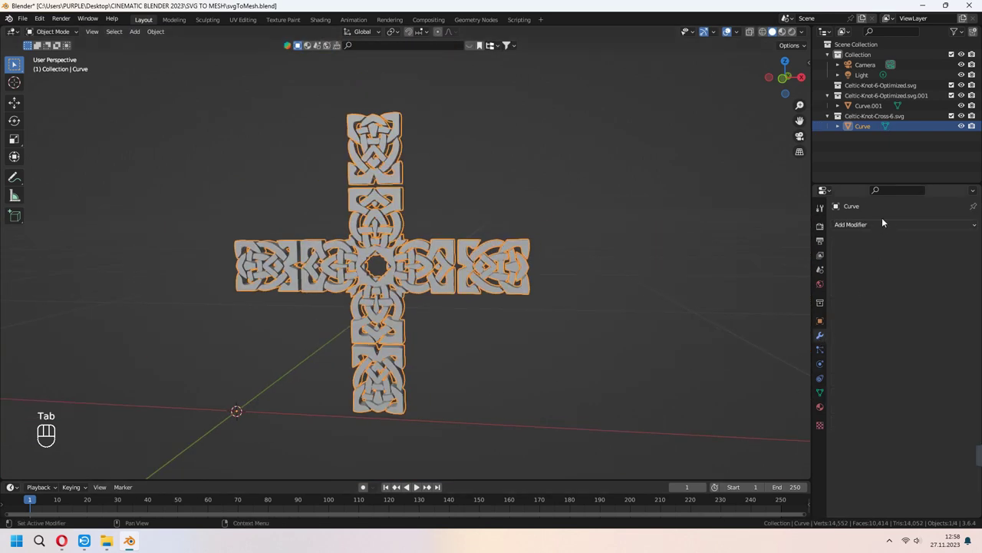
left_click(884, 224)
left_click(805, 299)
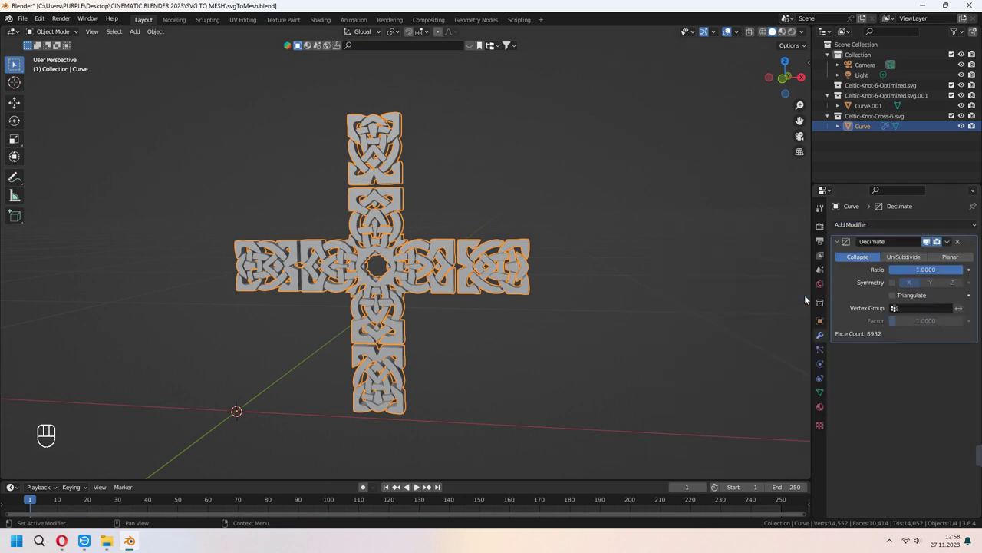
Lower the Decimate modifier's collapse ratio on the cross mesh and apply the modifier
scroll(775, 298, "up", 5)
middle_click_drag(737, 284, 815, 328, "shift")
left_click_drag(957, 270, 922, 270)
left_click(947, 241)
left_click(929, 256)
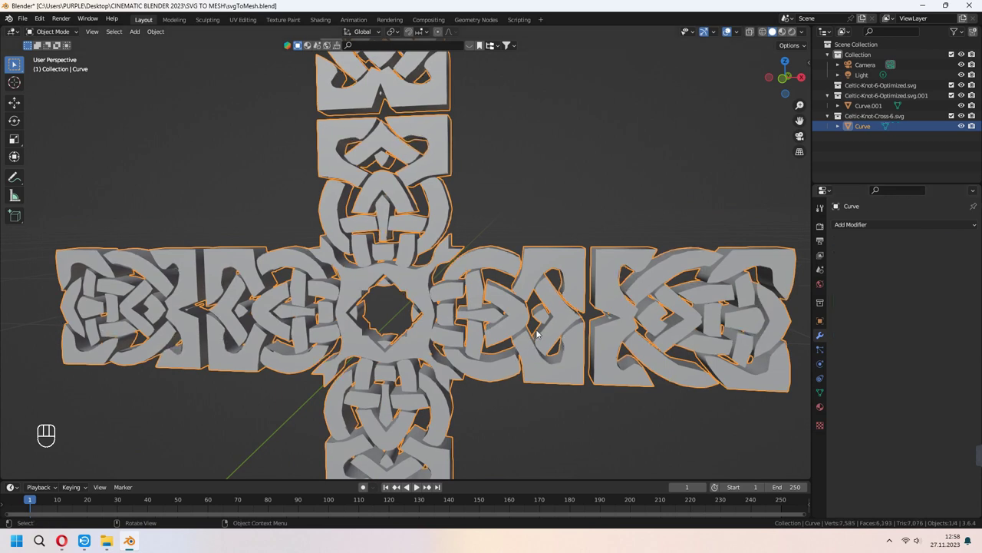
Check the decimated cross mesh in Edit Mode and return to Object Mode to inspect its overall shape
key("Tab")
scroll(526, 338, "down", 5)
key("Tab")
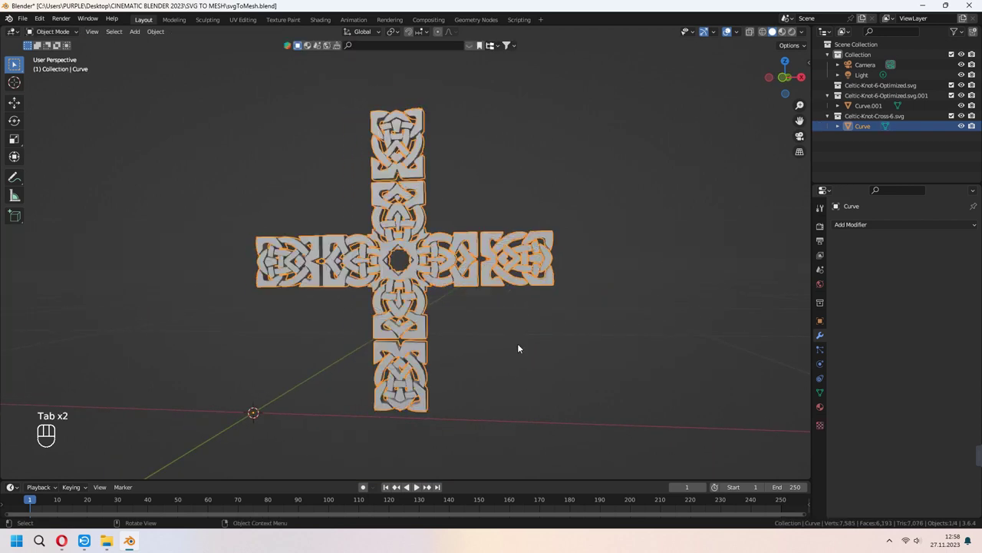
scroll(522, 349, "up", 3)
scroll(535, 363, "down", 3)
Assign the Material.001 material to the cross mesh
middle_click_drag(526, 360, 772, 375)
left_click(819, 393)
left_click(819, 407)
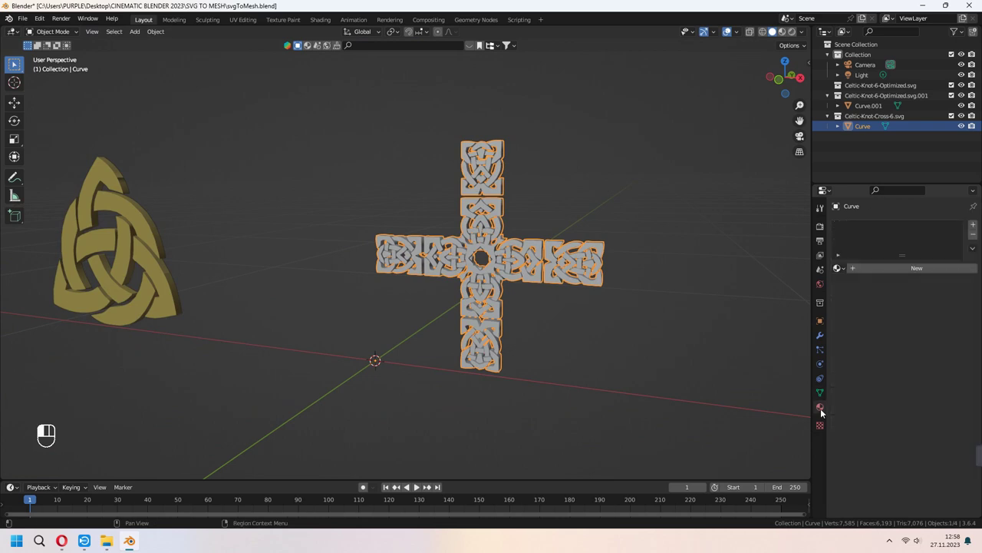
left_click(837, 267)
left_click(871, 288)
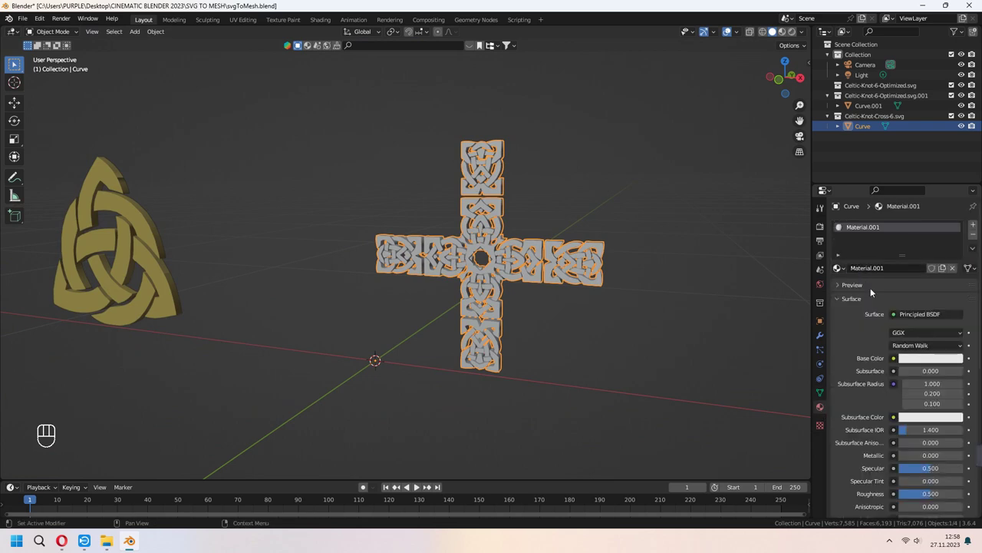
Set the cross material's base color to a dark grey-blue with value 0.184, viewing it in Material Preview shading
left_click(919, 358)
left_click(906, 256)
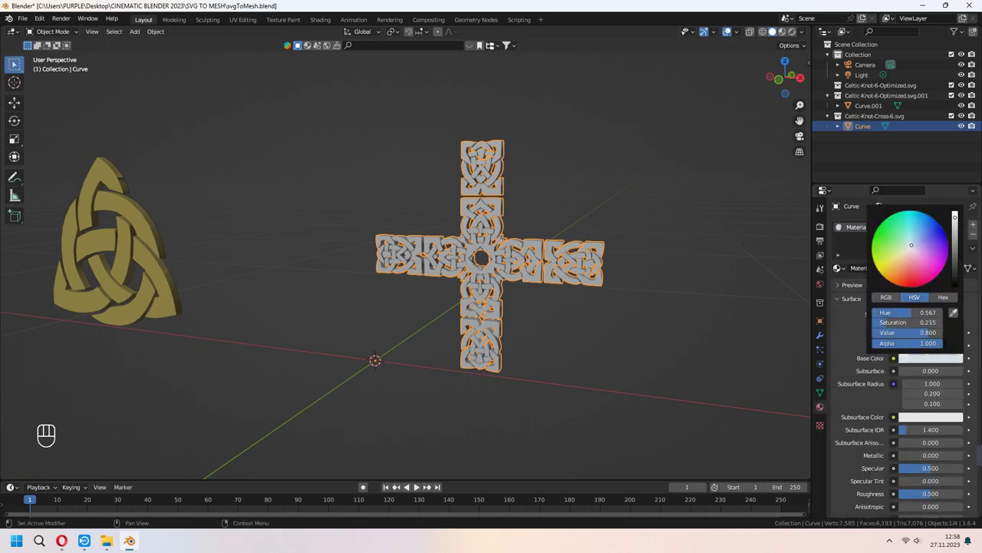
left_click(782, 34)
middle_click_drag(637, 245, 675, 253)
left_click(910, 358)
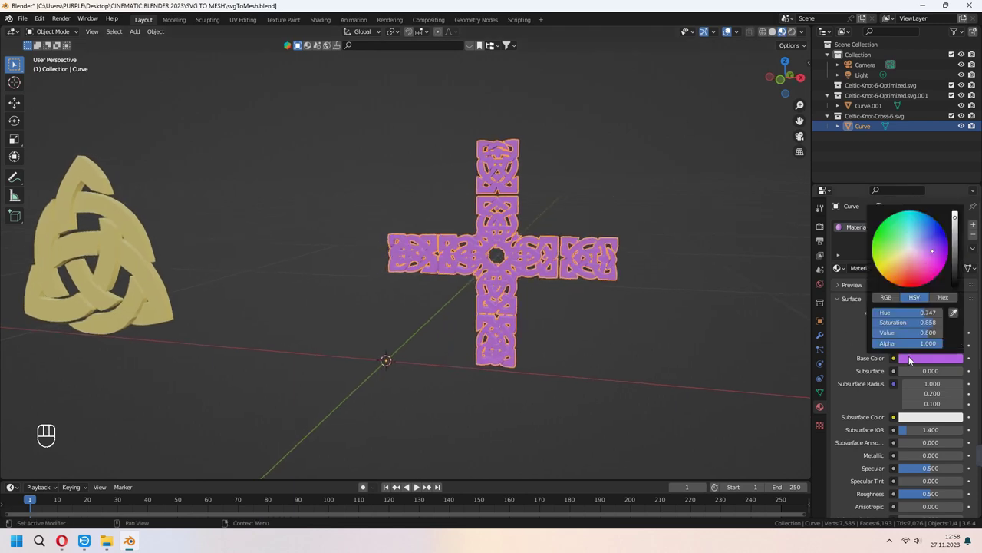
mouse_move(928, 247)
left_mouse_down()
mouse_move(913, 244)
mouse_move(955, 254)
left_mouse_up()
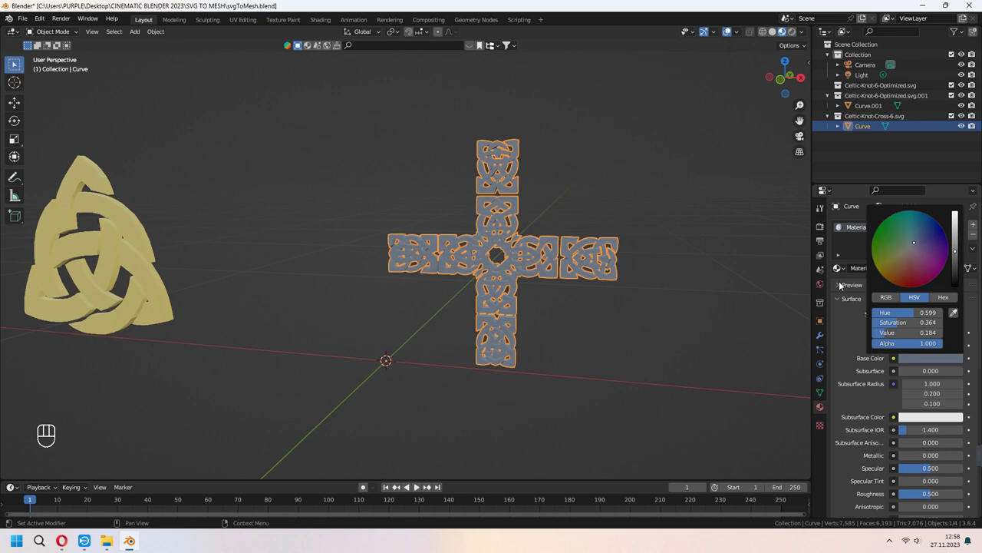
Move the cross along the X axis closer to the Celtic knot and deselect everything
middle_click_drag(655, 326, 607, 277)
key("g")
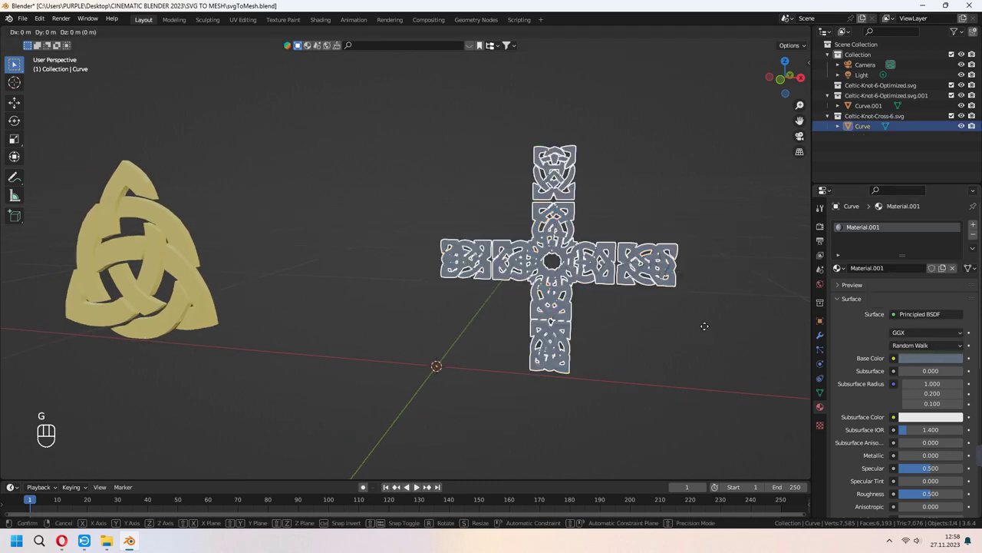
key("x")
left_click(532, 343)
middle_click_drag(533, 343, 514, 324, "shift")
left_click(677, 365)
left_click_drag(285, 191, 575, 312)
middle_click_drag(574, 311, 576, 363)
left_click(582, 350)
middle_click_drag(581, 168, 661, 294)
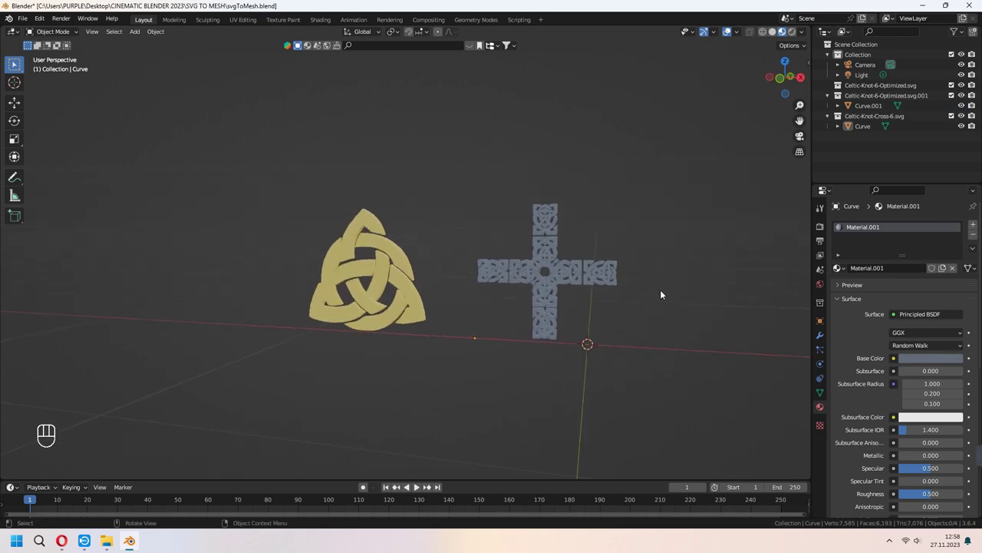
middle_click_drag(660, 292, 621, 328, "shift")
Remove the material slot from the cross and darken the Celtic knot material's diffuse color to black
left_click(557, 310)
left_click(972, 234)
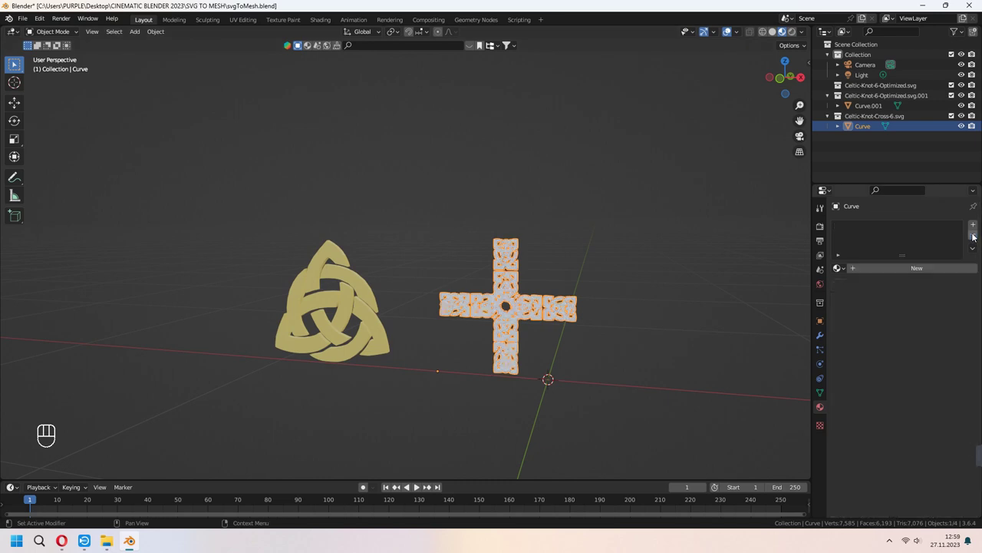
left_click(343, 318)
left_click(931, 329)
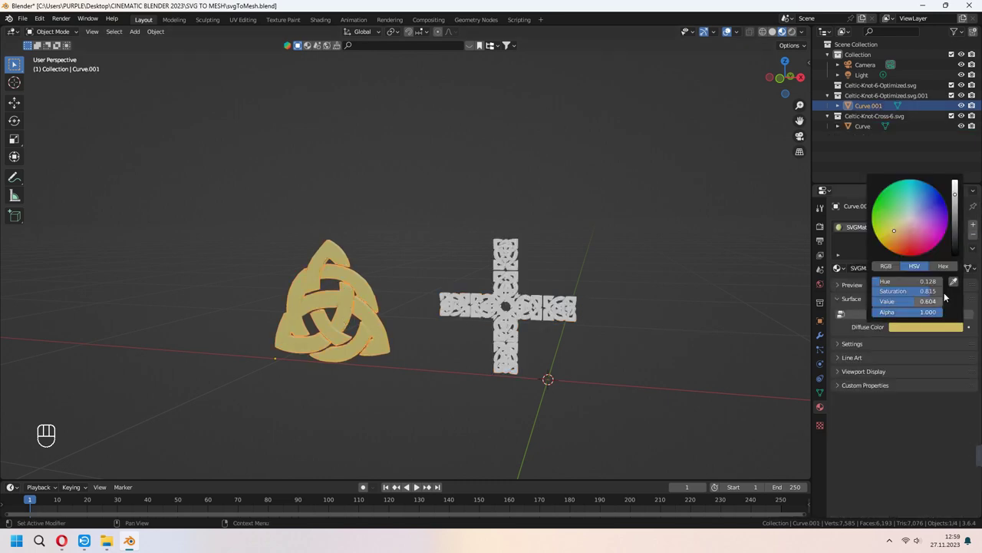
left_click_drag(952, 244, 953, 258)
Assign the existing SVGMat.001 material to the cross mesh
left_click(519, 311)
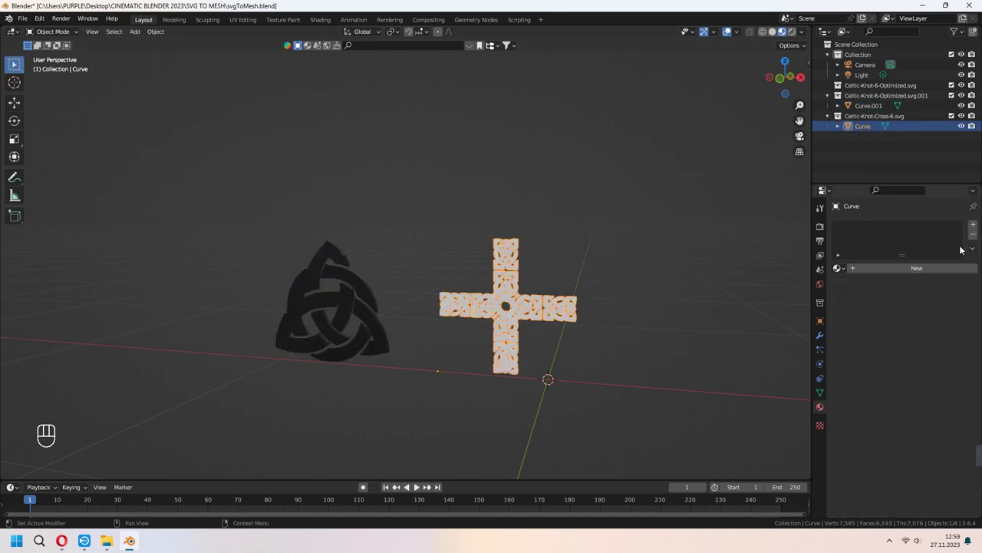
left_click(838, 268)
left_click(859, 314)
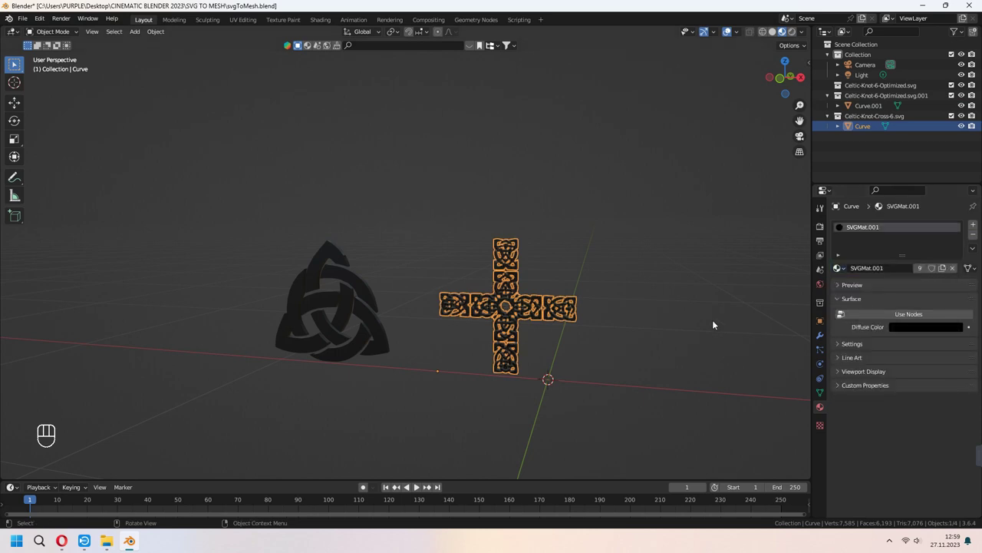